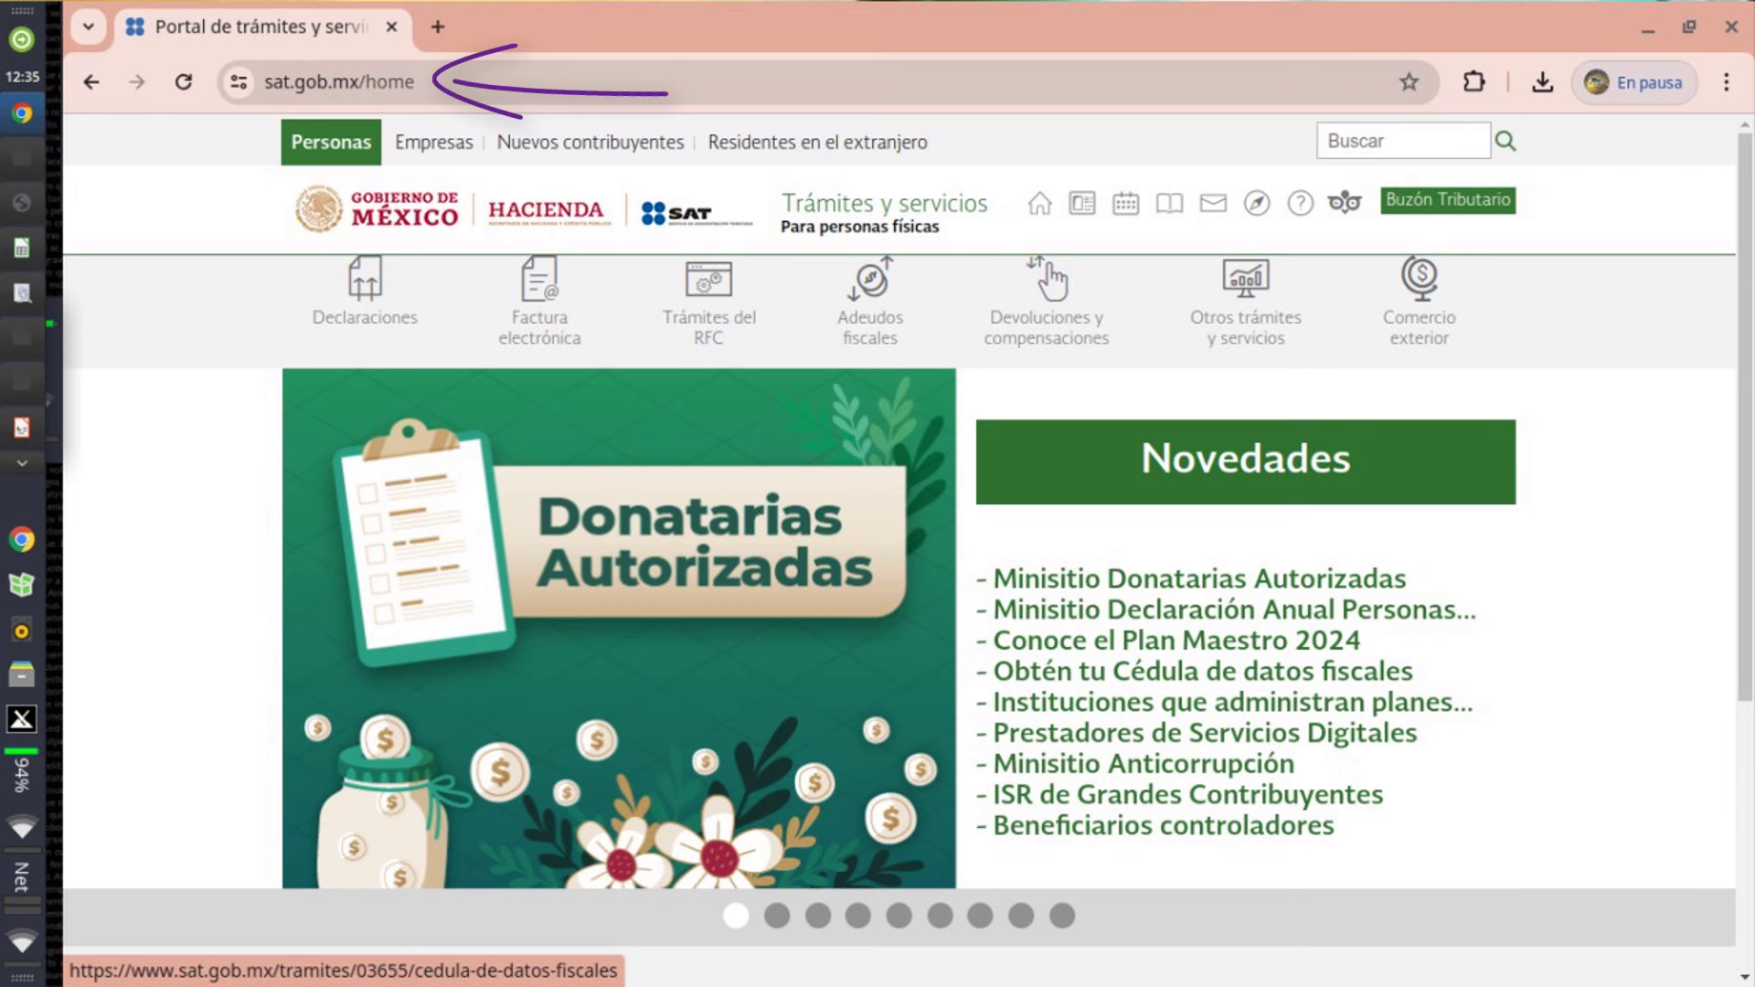
Open the service for filing individuals' provisional or definitive payments and choose e.firma as the login method
{"action": "mouse_move", "coordinate": [393, 346]}
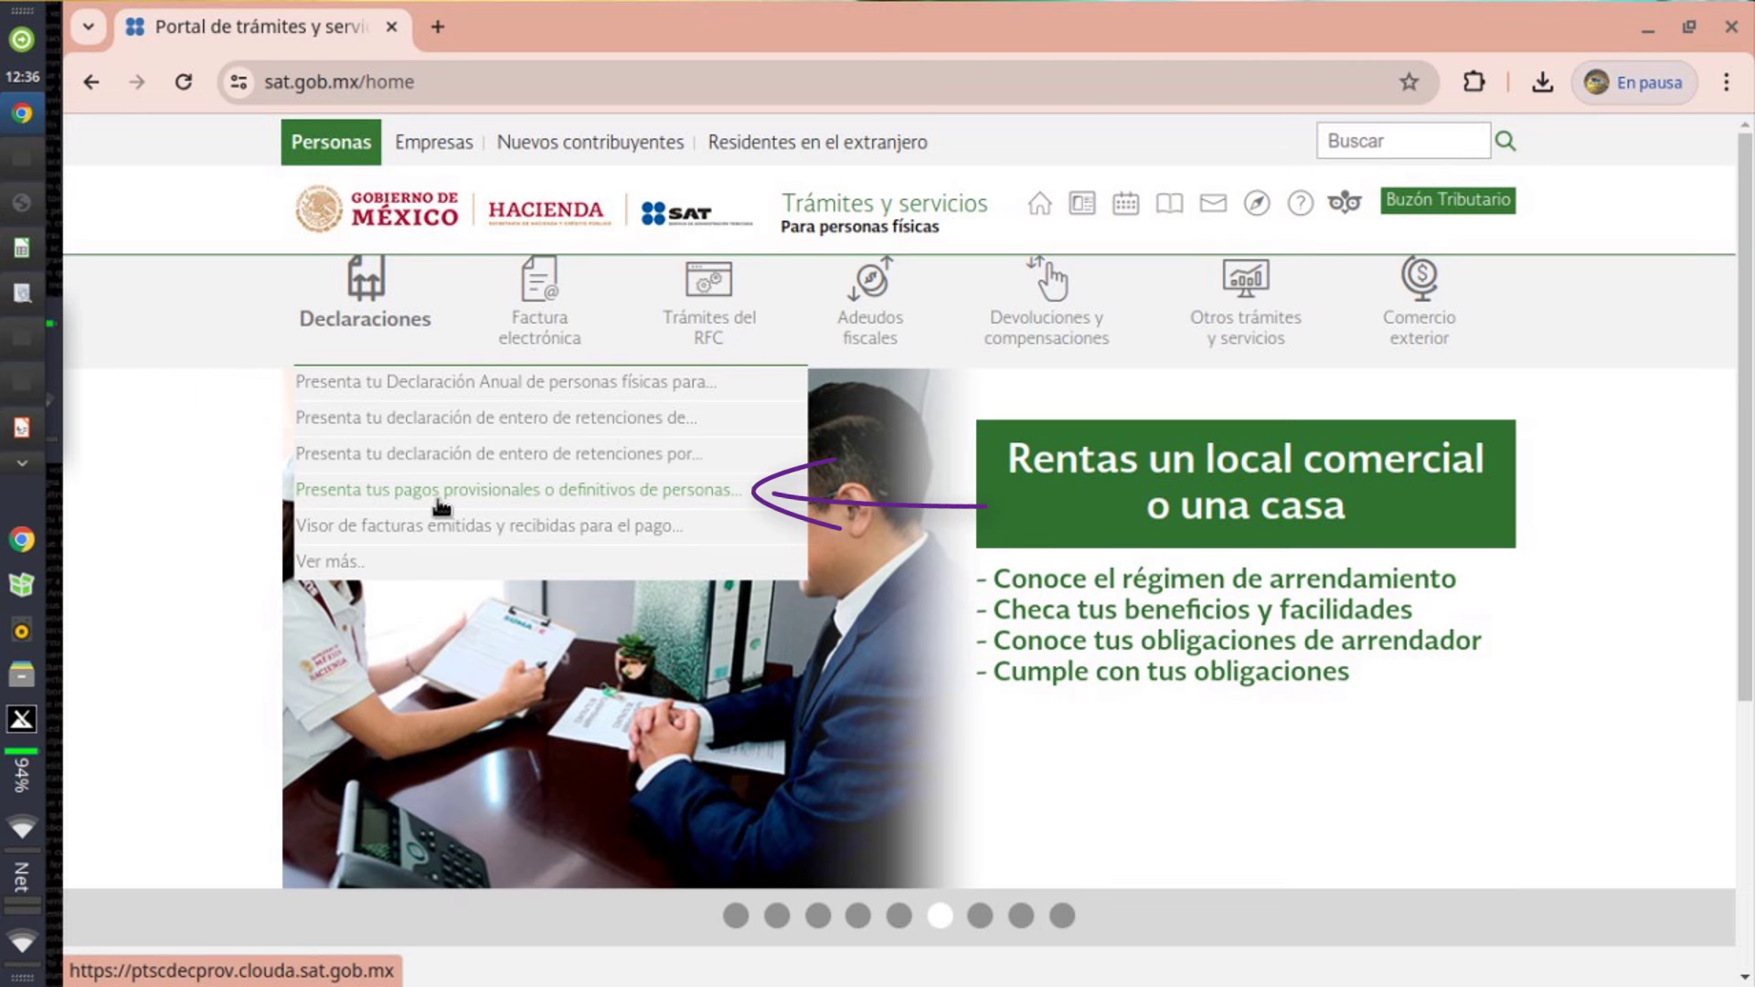
{"action": "left_click", "coordinate": [442, 503]}
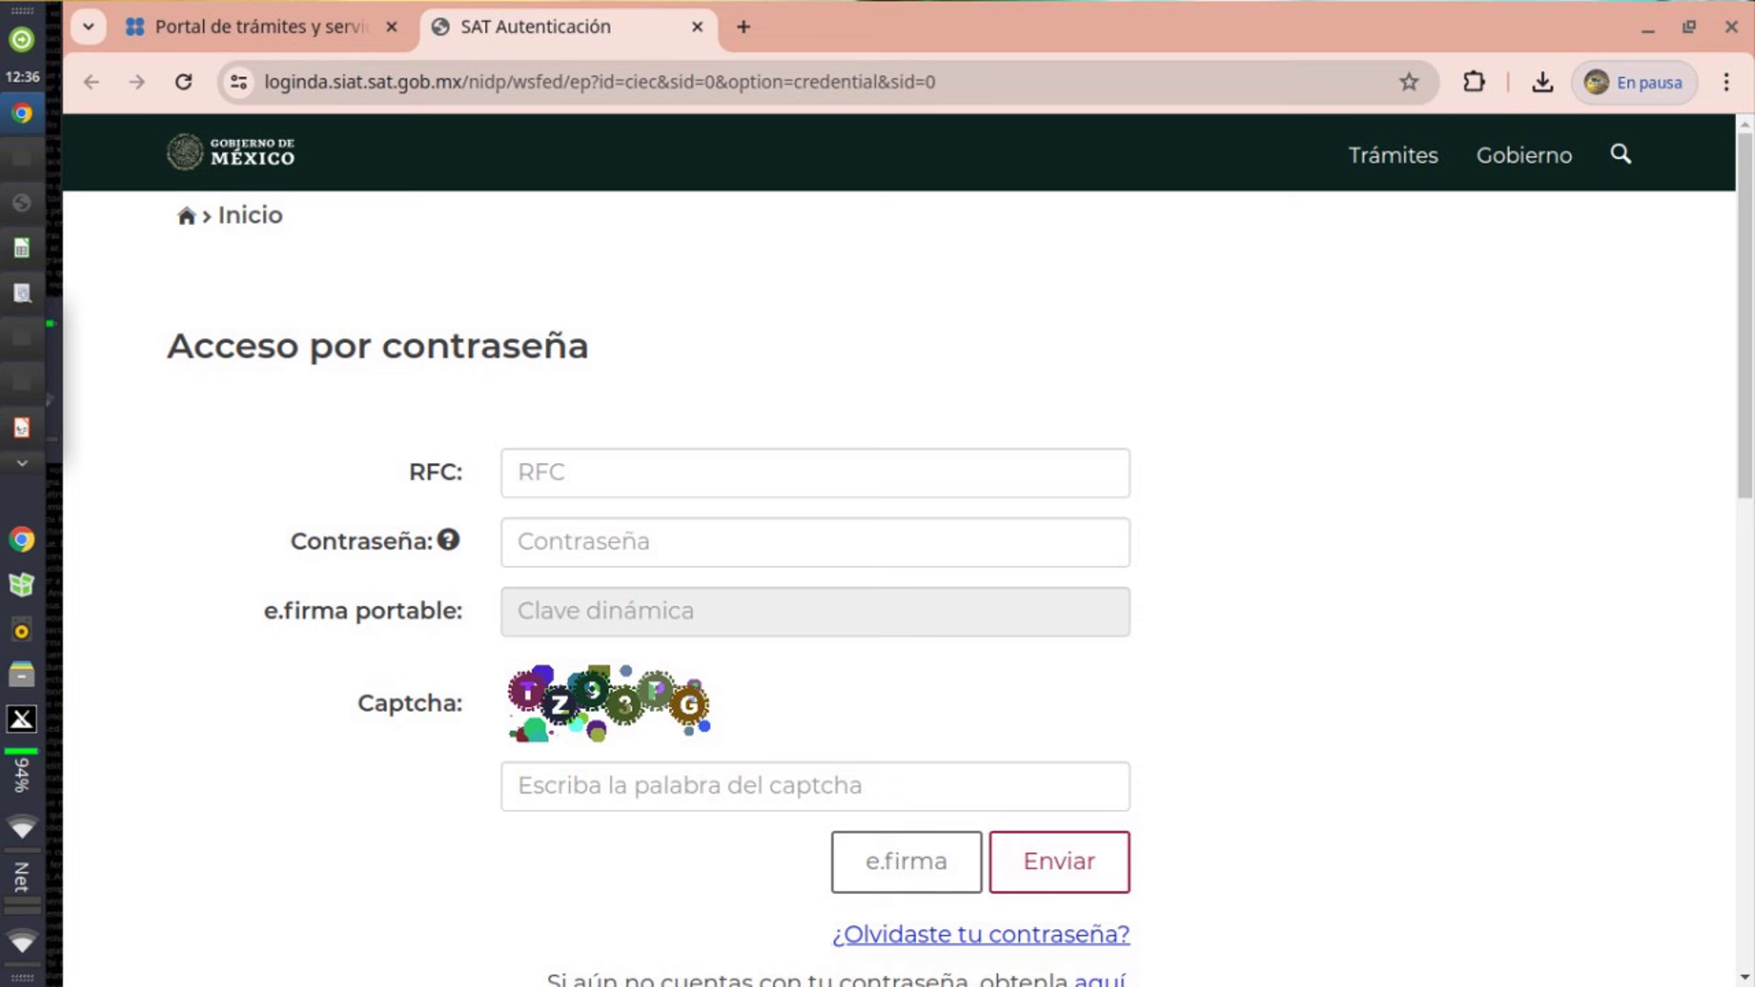
{"action": "left_click", "coordinate": [932, 877]}
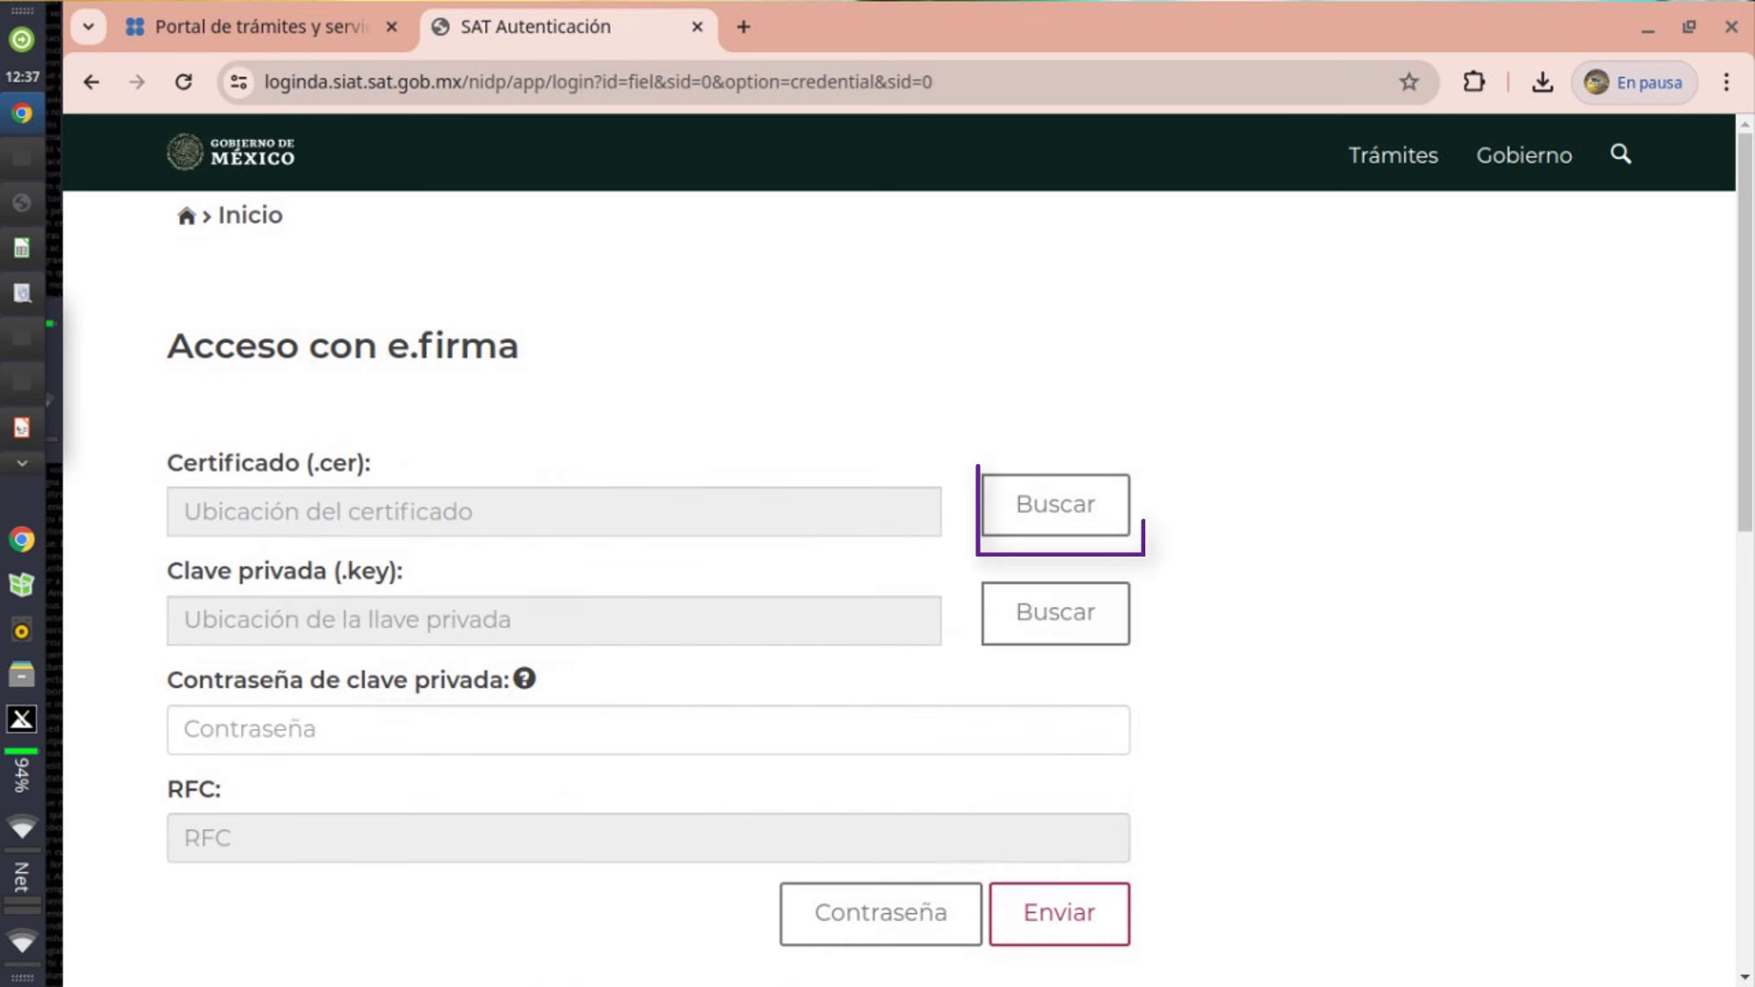
Load the e.firma certificate (.cer) and private key (.key), enter the private key password and submit the login
{"action": "left_click", "coordinate": [1068, 528]}
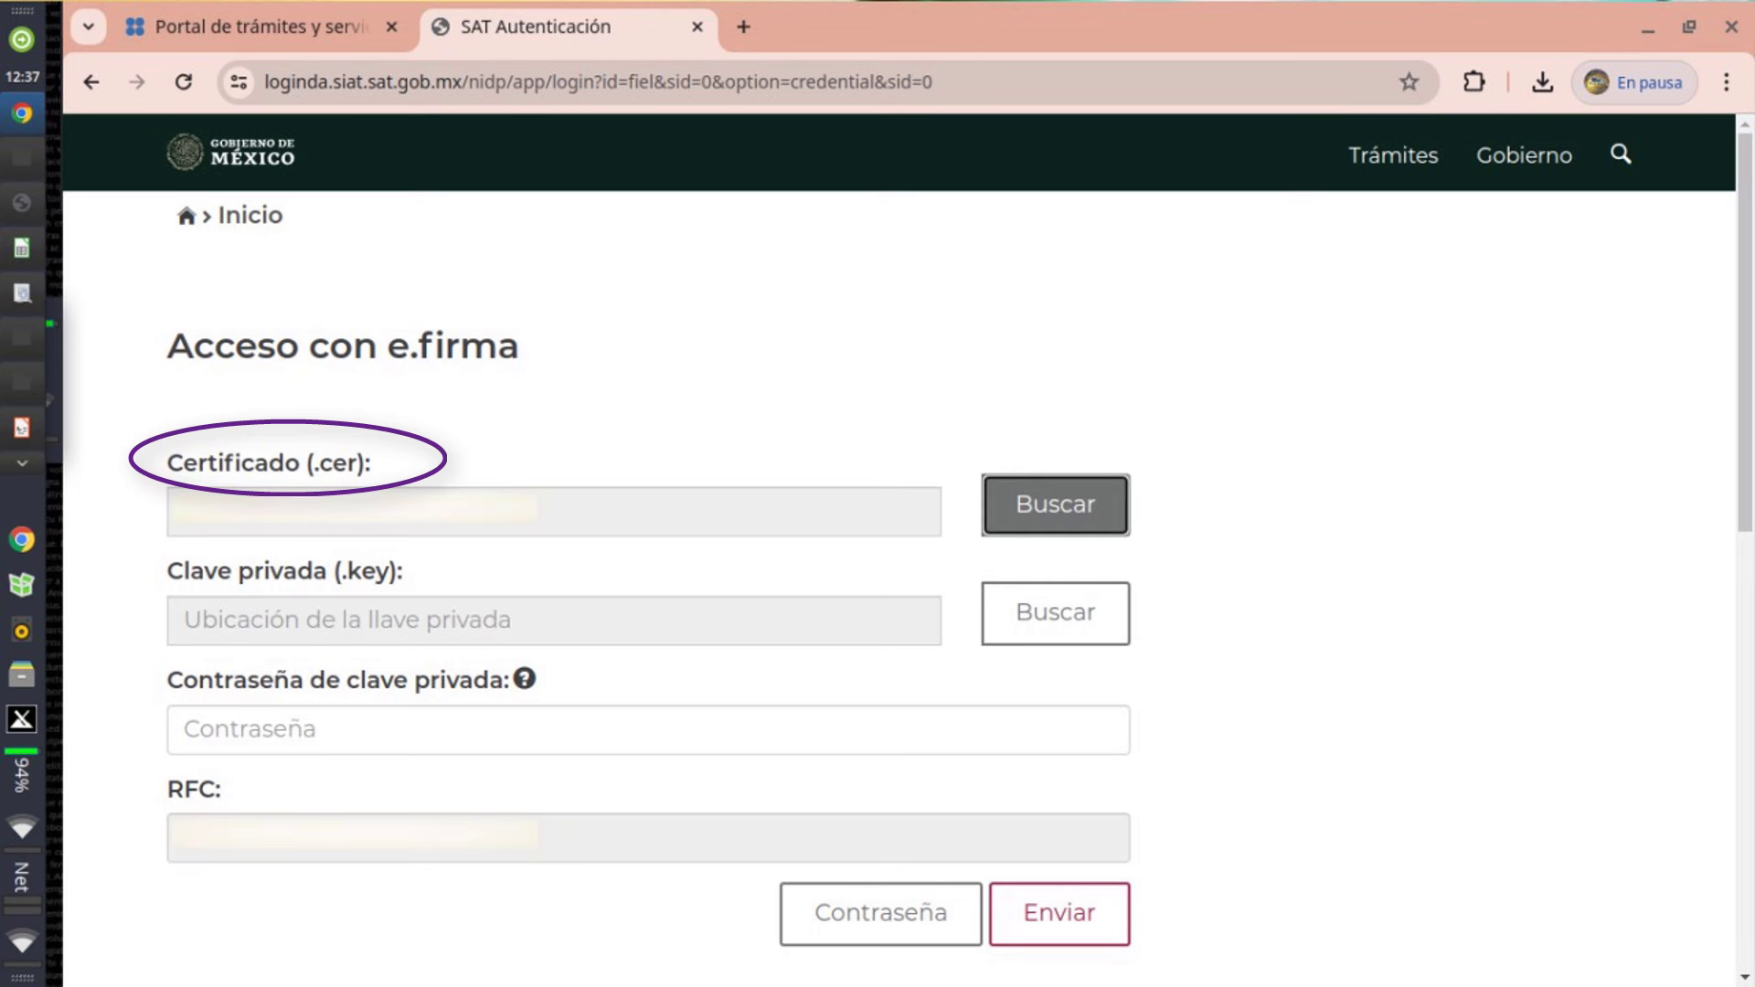
{"action": "left_click", "coordinate": [1074, 630]}
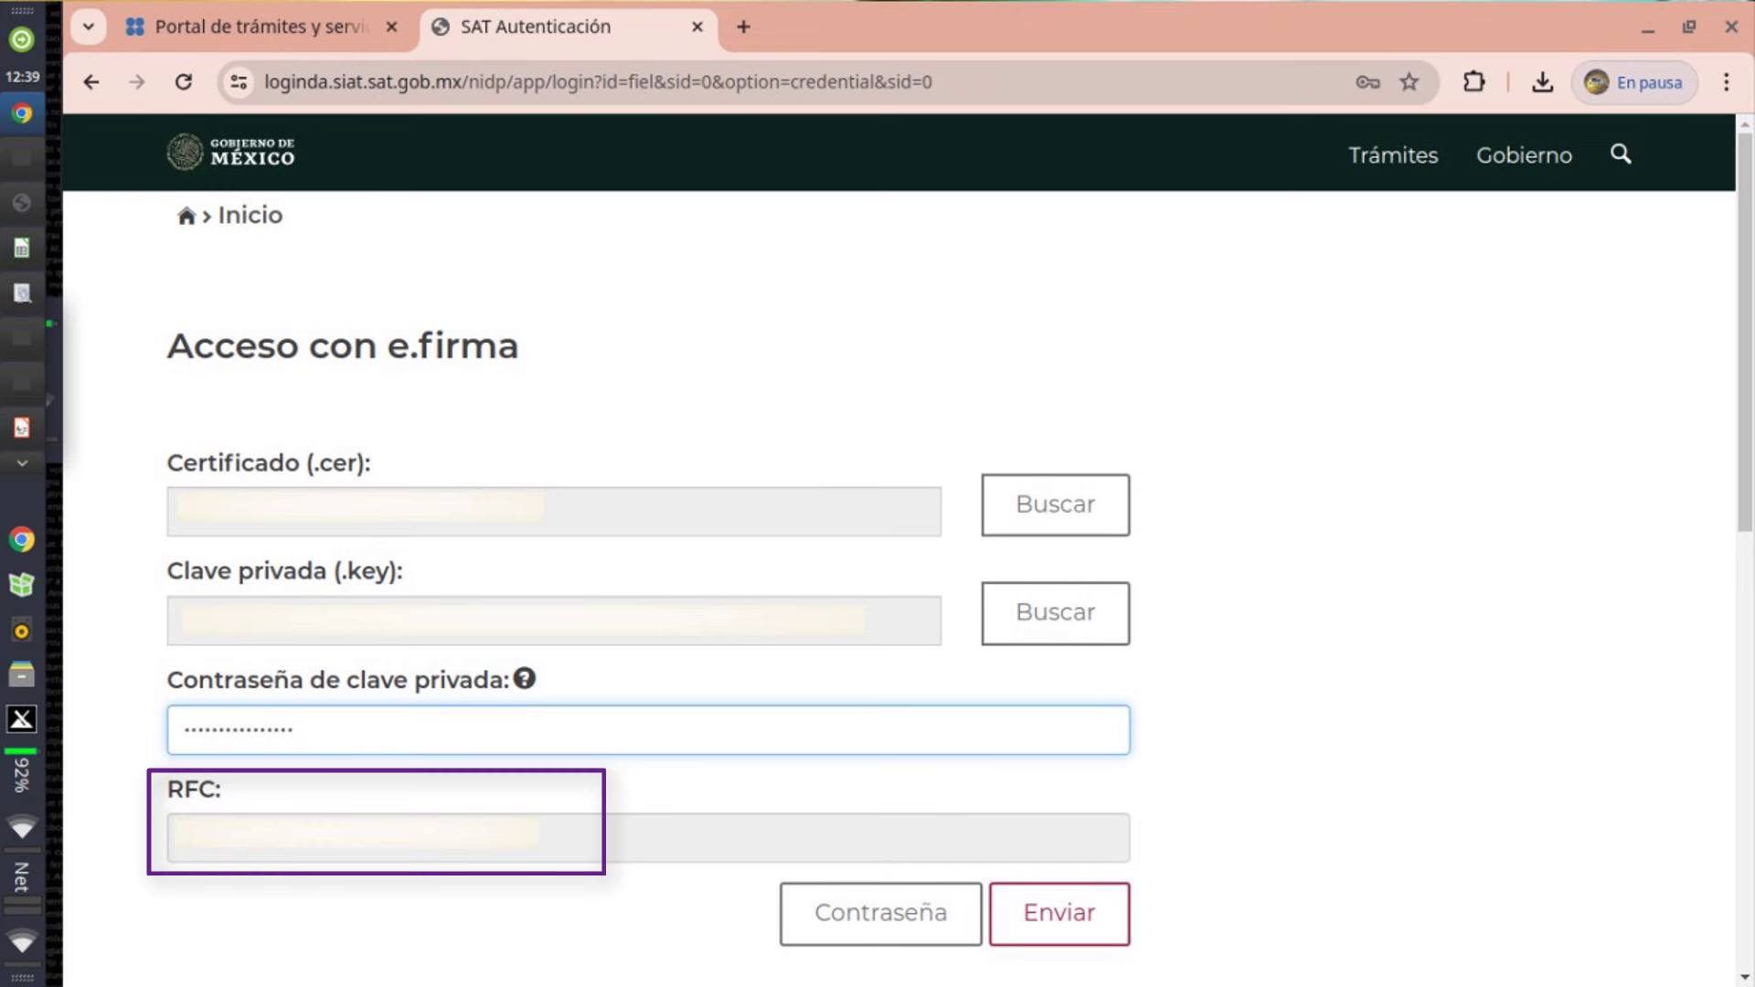
{"action": "left_click", "coordinate": [1055, 937]}
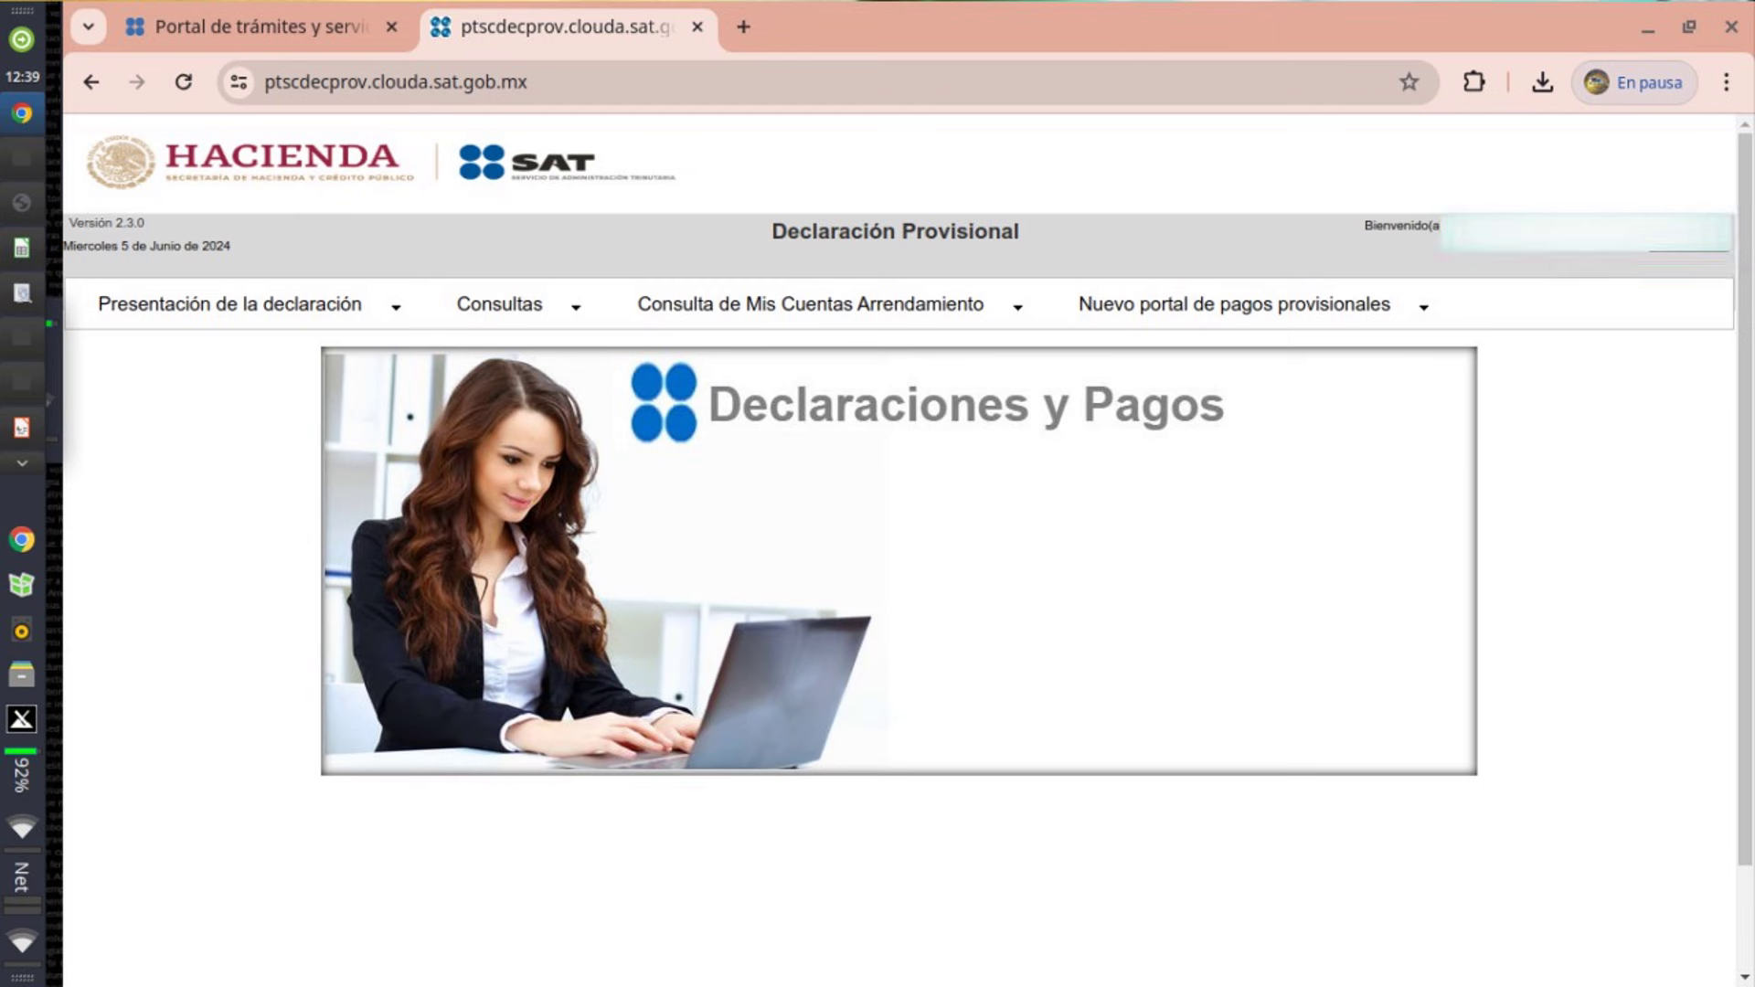
Start a provisional declaration of type Normal with periodicity 1-Mensual, fiscal year 2024 and period Mayo, and proceed to the obligations
{"action": "left_click", "coordinate": [369, 313]}
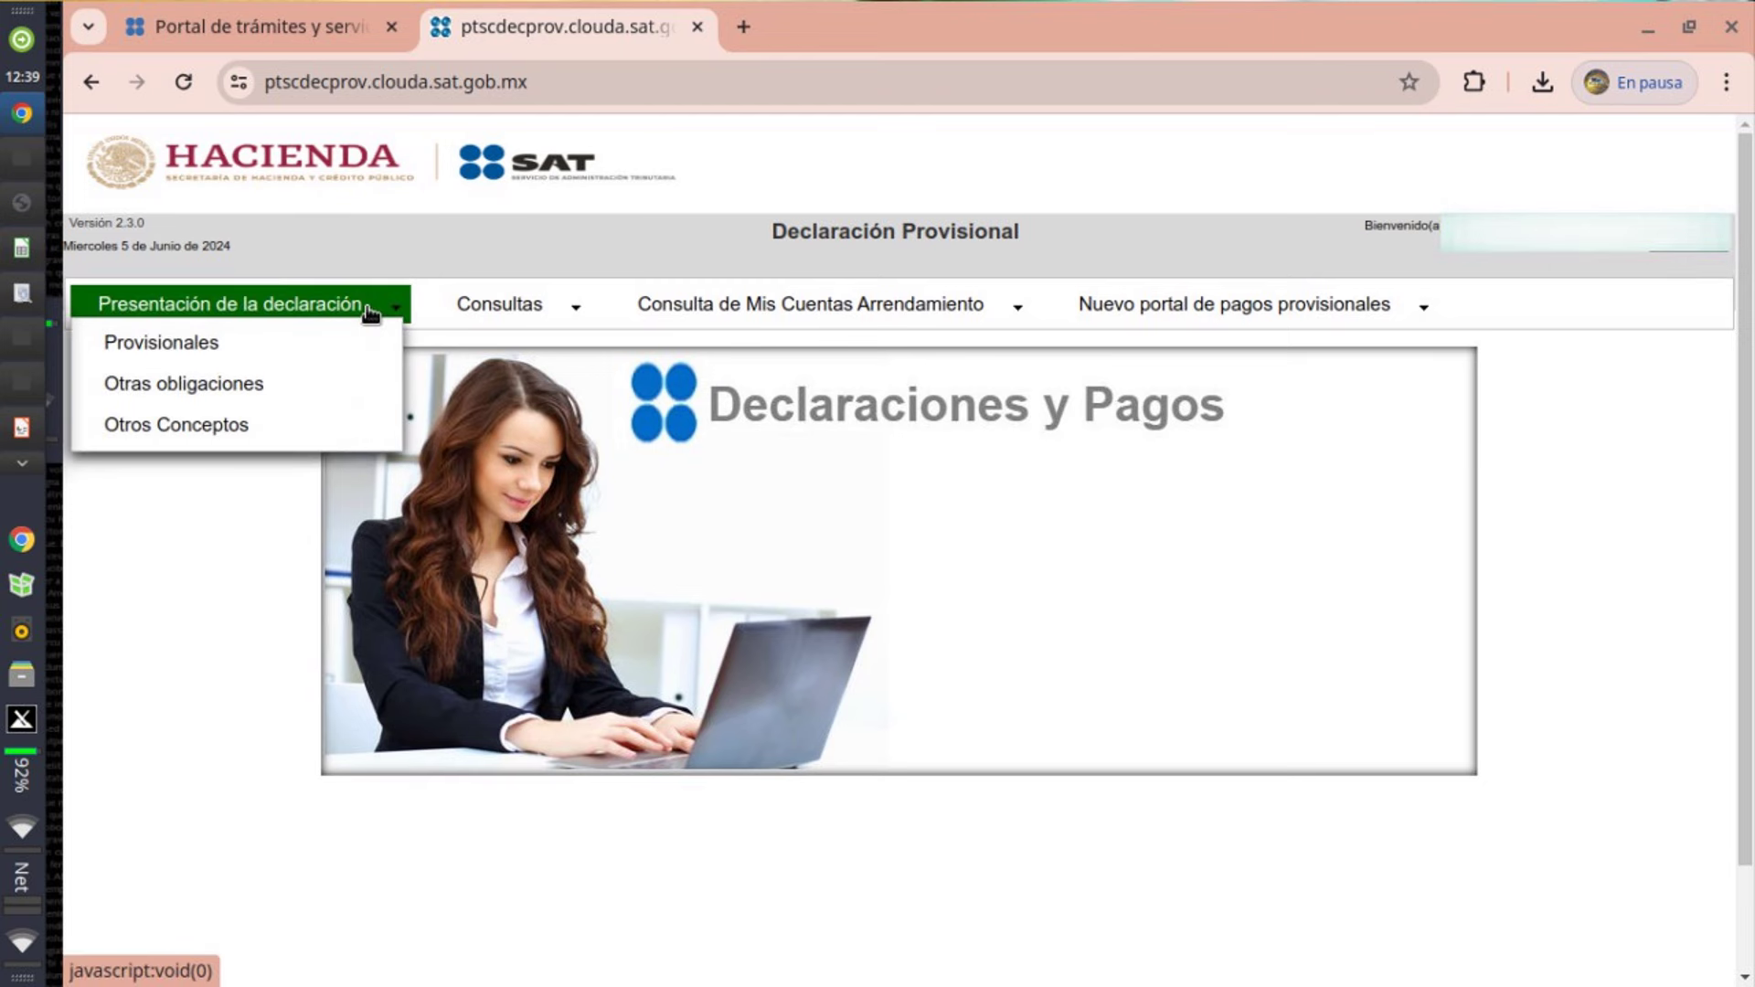
{"action": "left_click", "coordinate": [266, 362]}
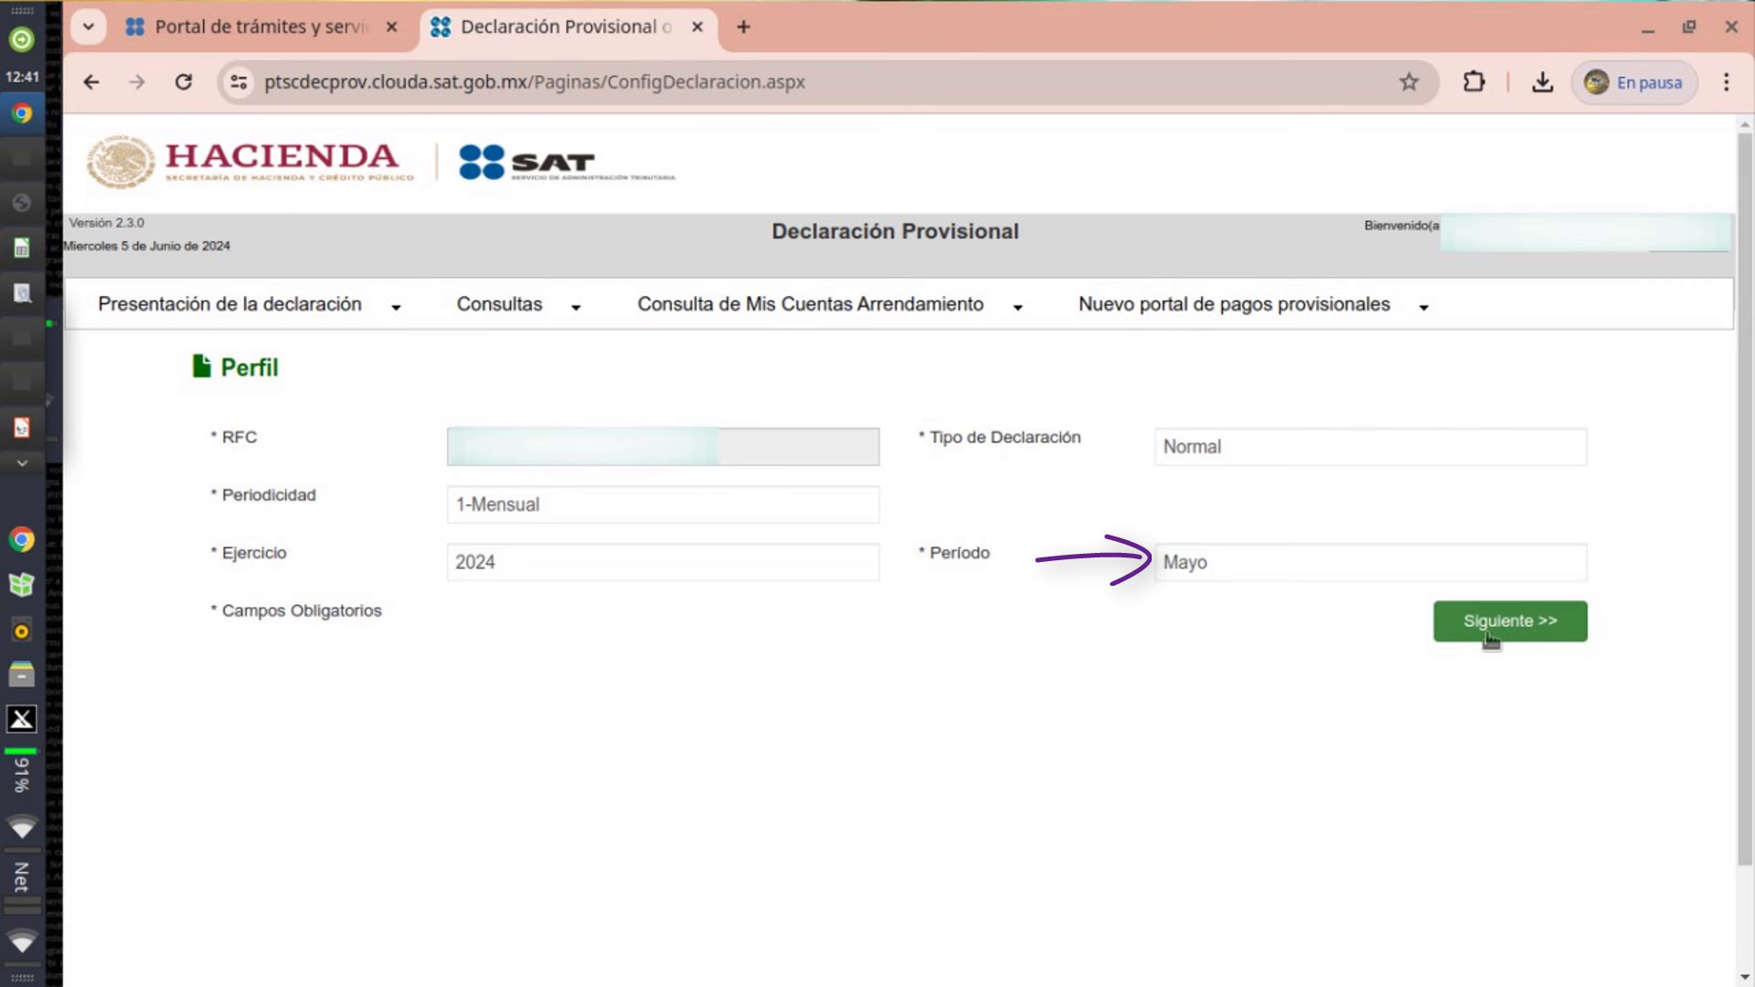
{"action": "left_click", "coordinate": [1486, 633]}
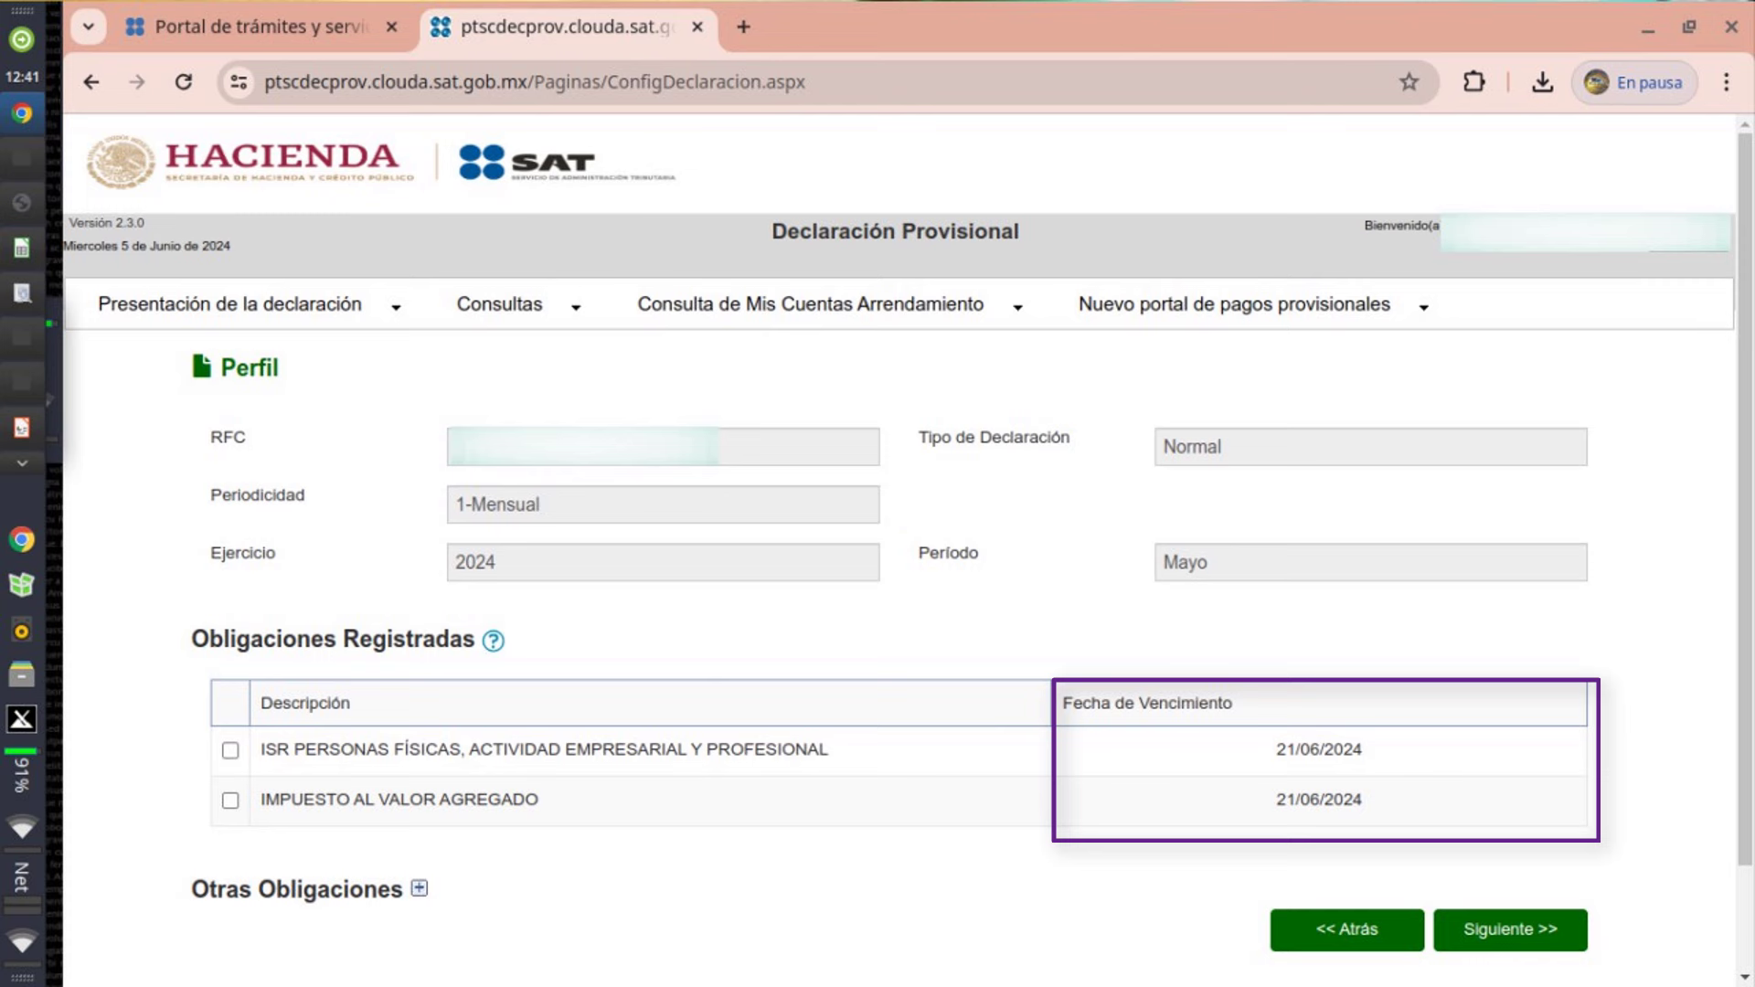
Include both registered obligations, ISR Personas Físicas, Actividad Empresarial y Profesional and Impuesto al Valor Agregado, and continue to the declaration
{"action": "left_click", "coordinate": [232, 751]}
{"action": "left_click", "coordinate": [230, 801]}
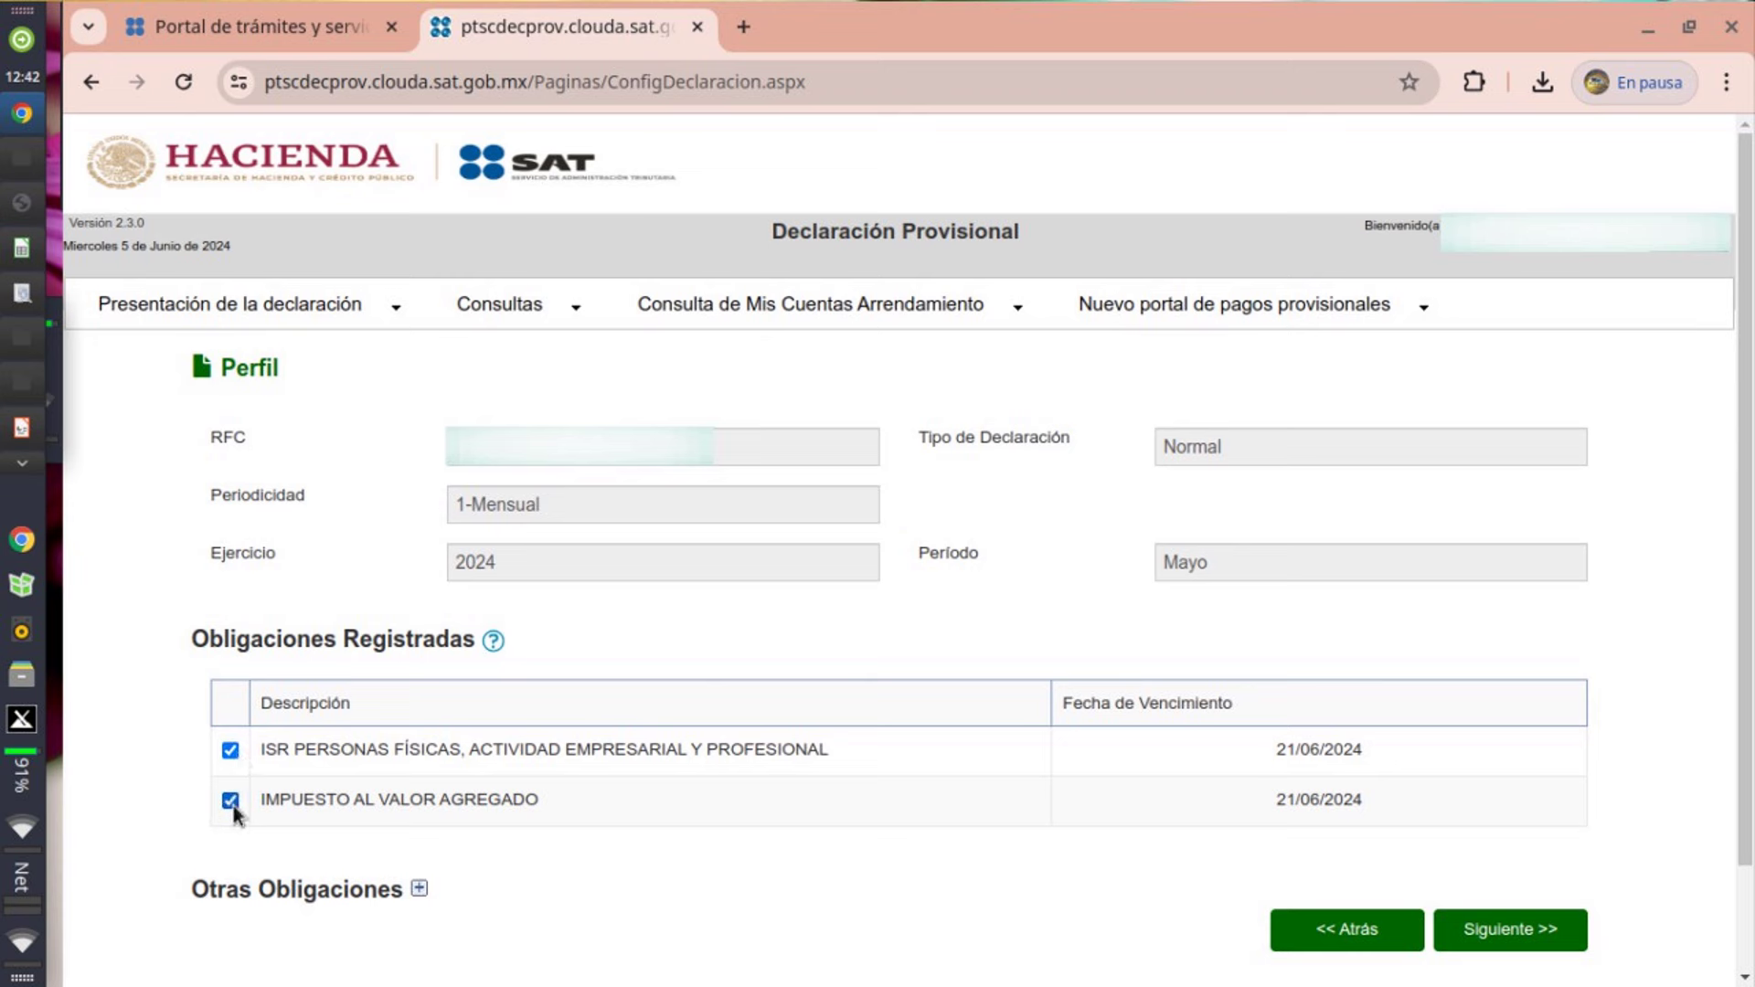
{"action": "left_click", "coordinate": [1516, 934]}
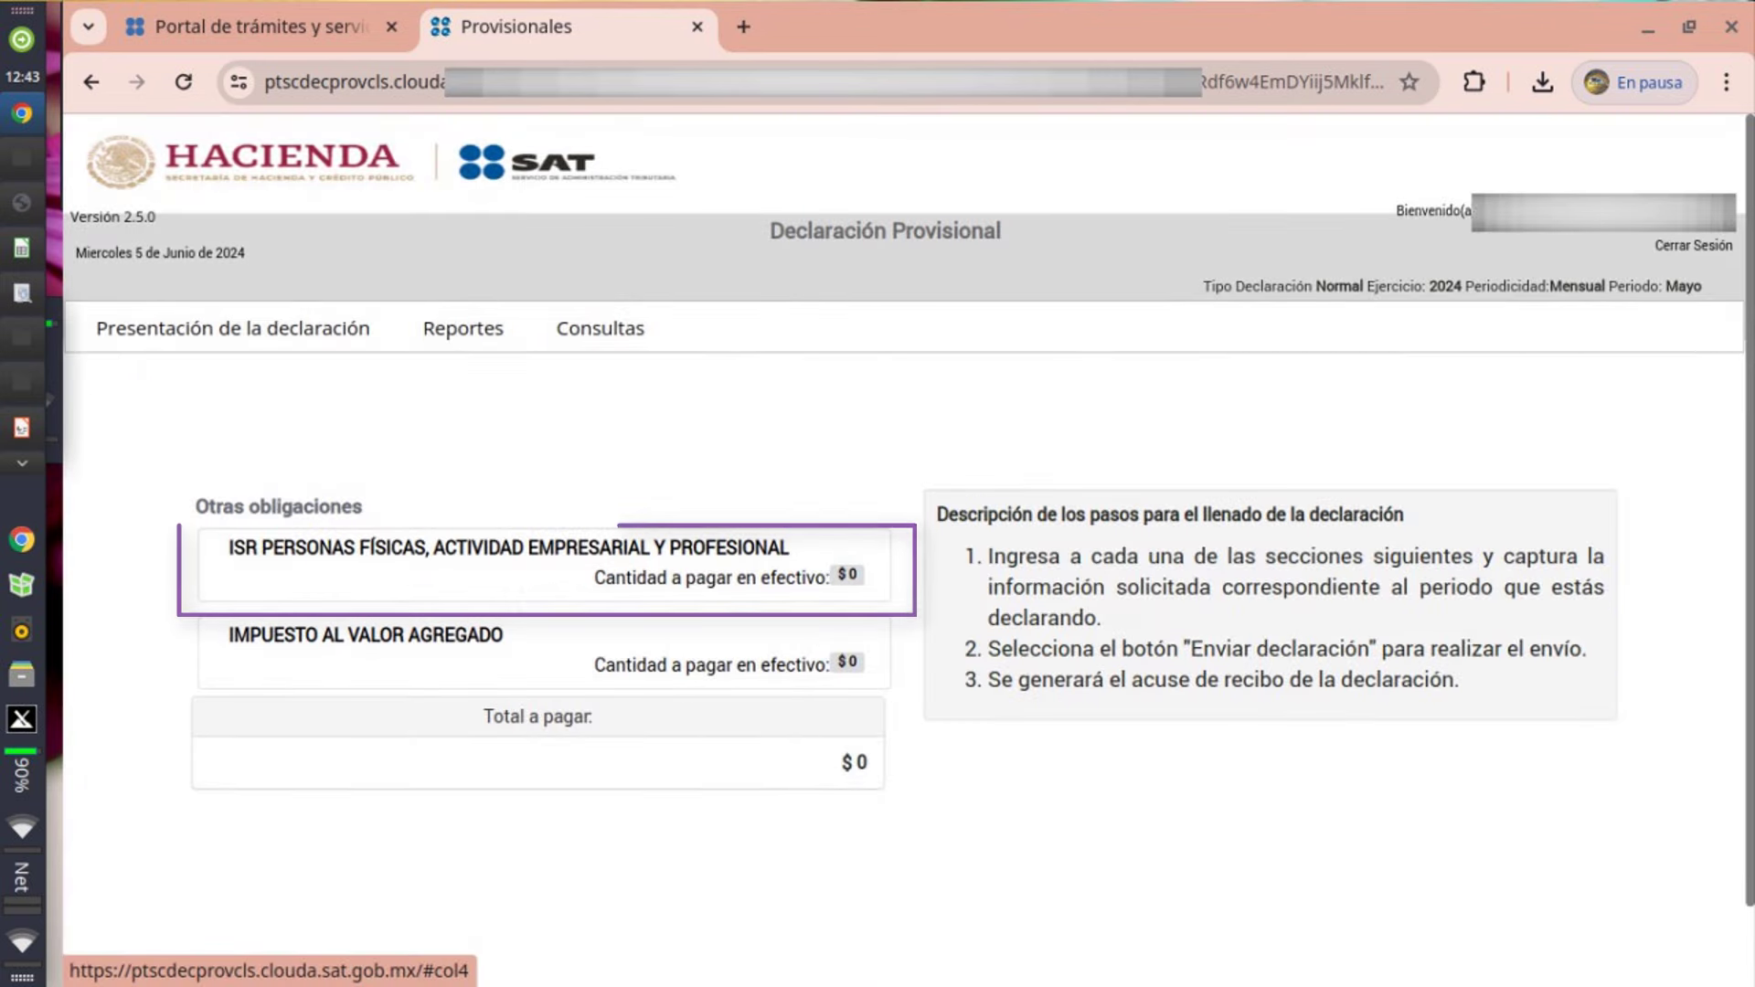
In the ISR section, answer No to co-ownership income and enter the period's income and the period's purchases and expenses
{"action": "left_click", "coordinate": [530, 580]}
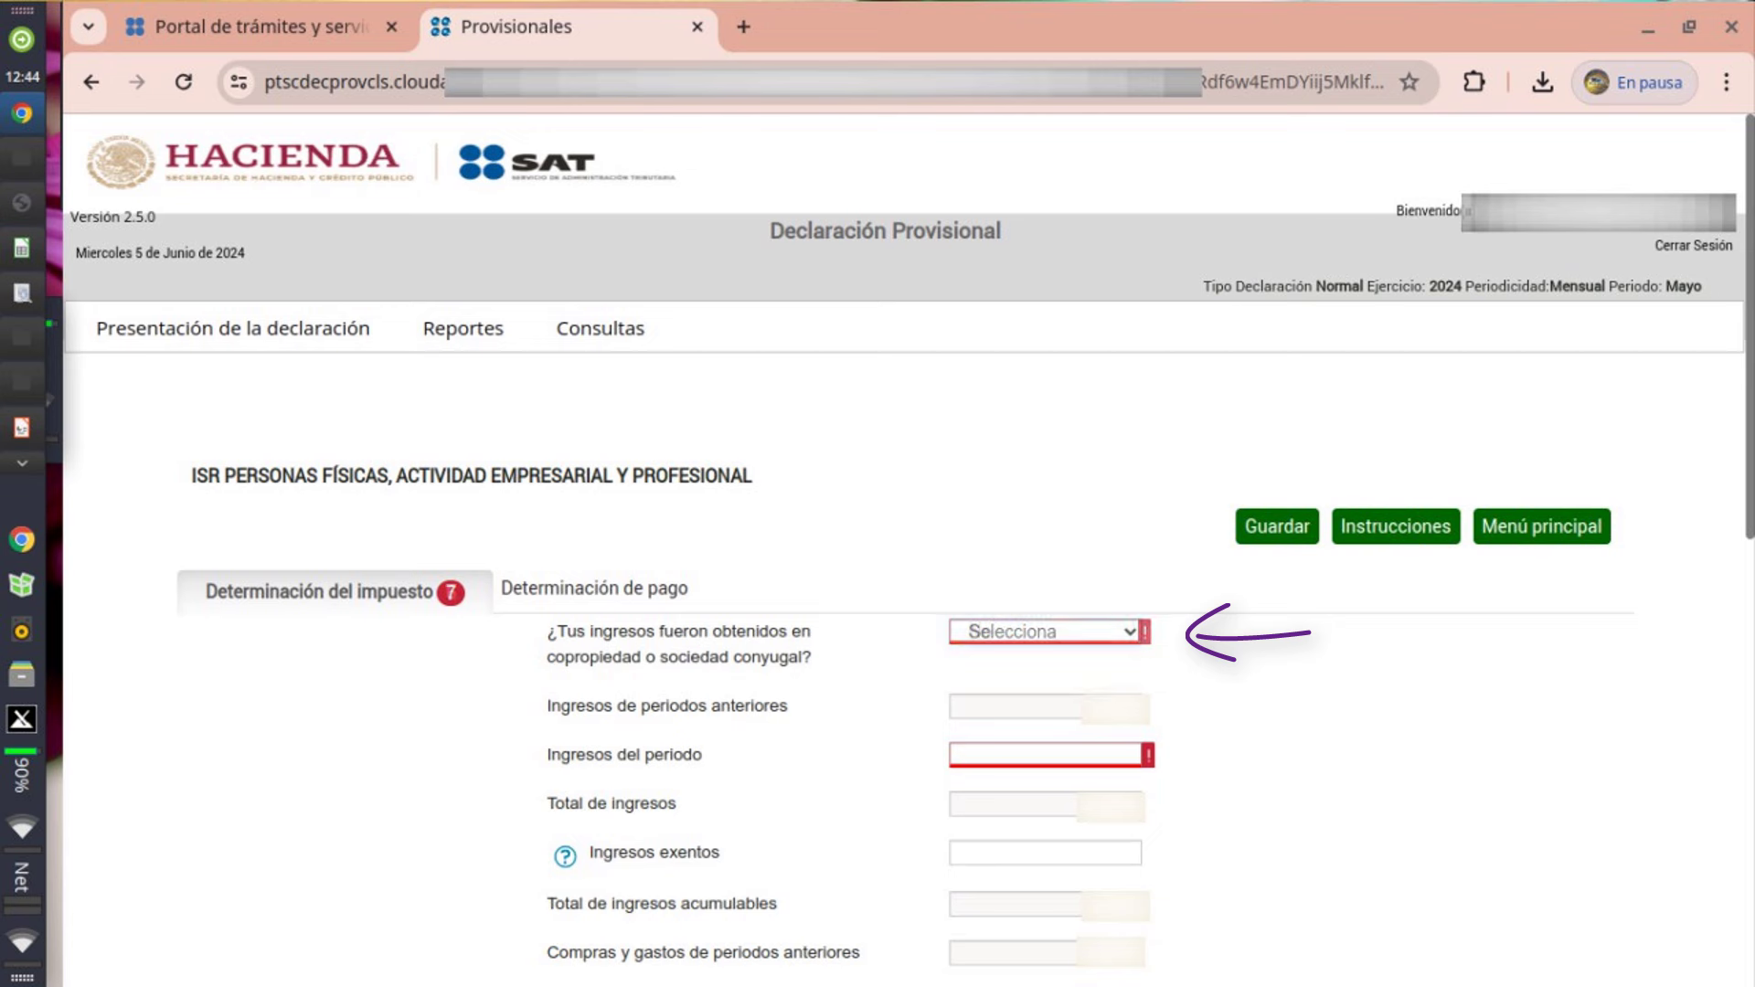
{"action": "key", "text": "n"}
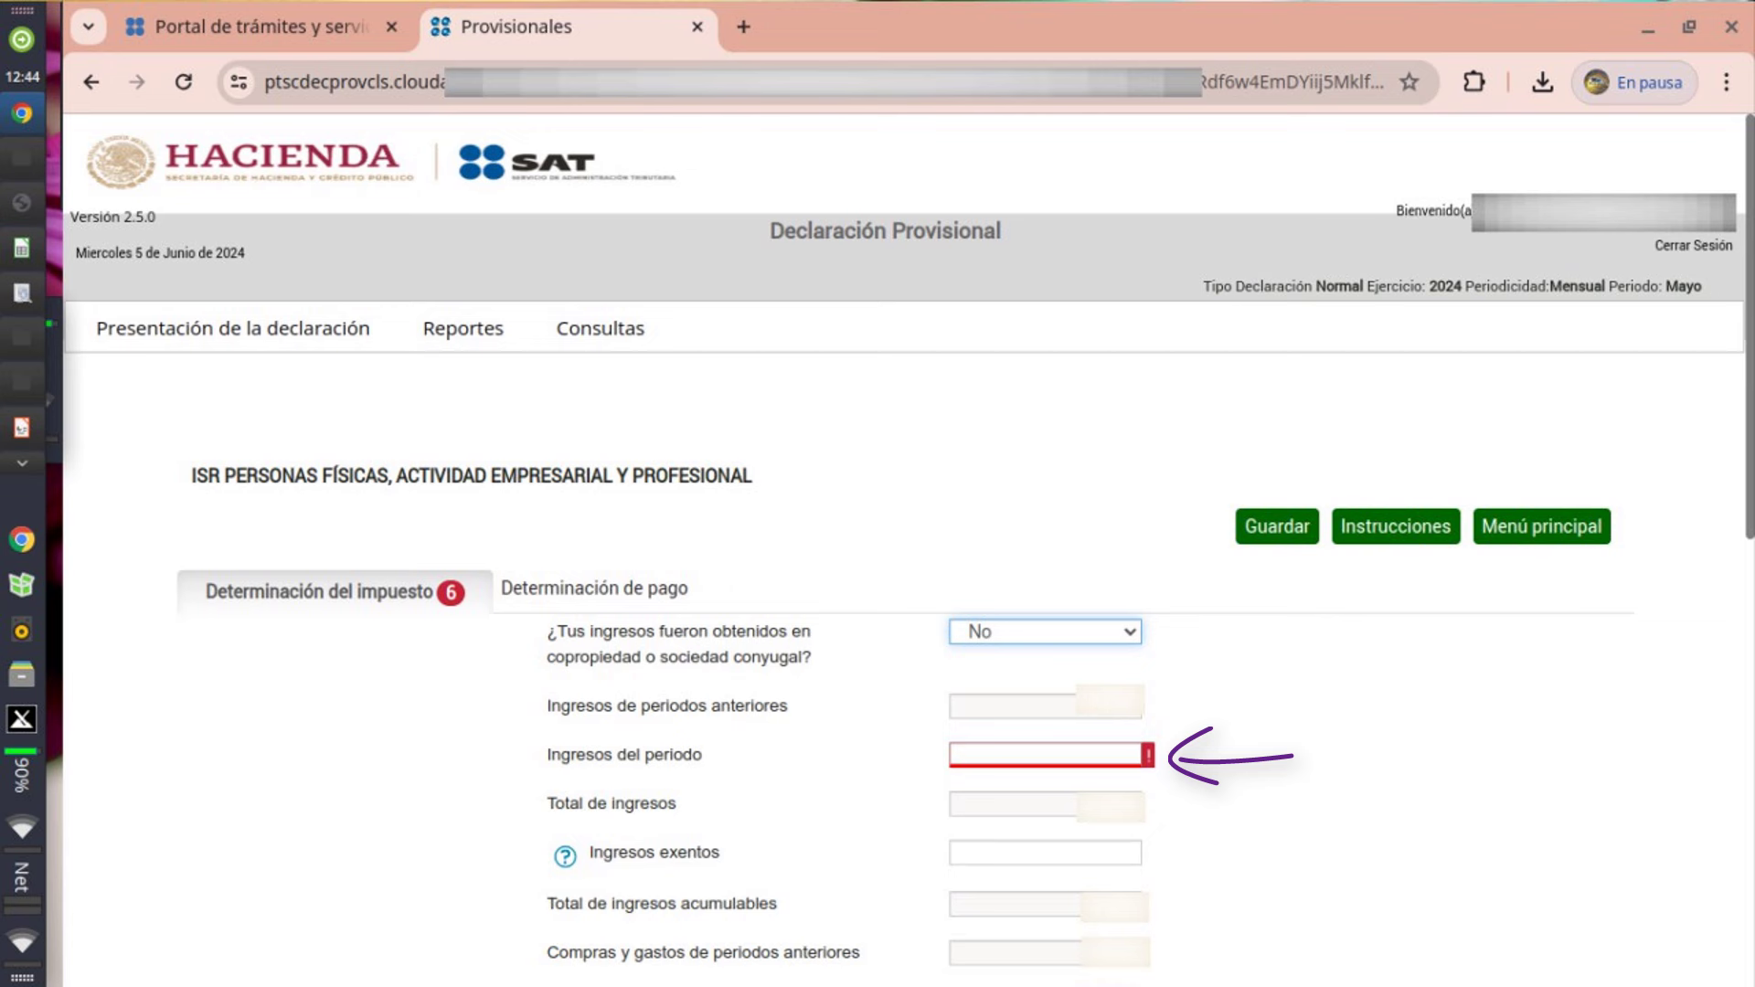
{"action": "left_click", "coordinate": [1010, 754]}
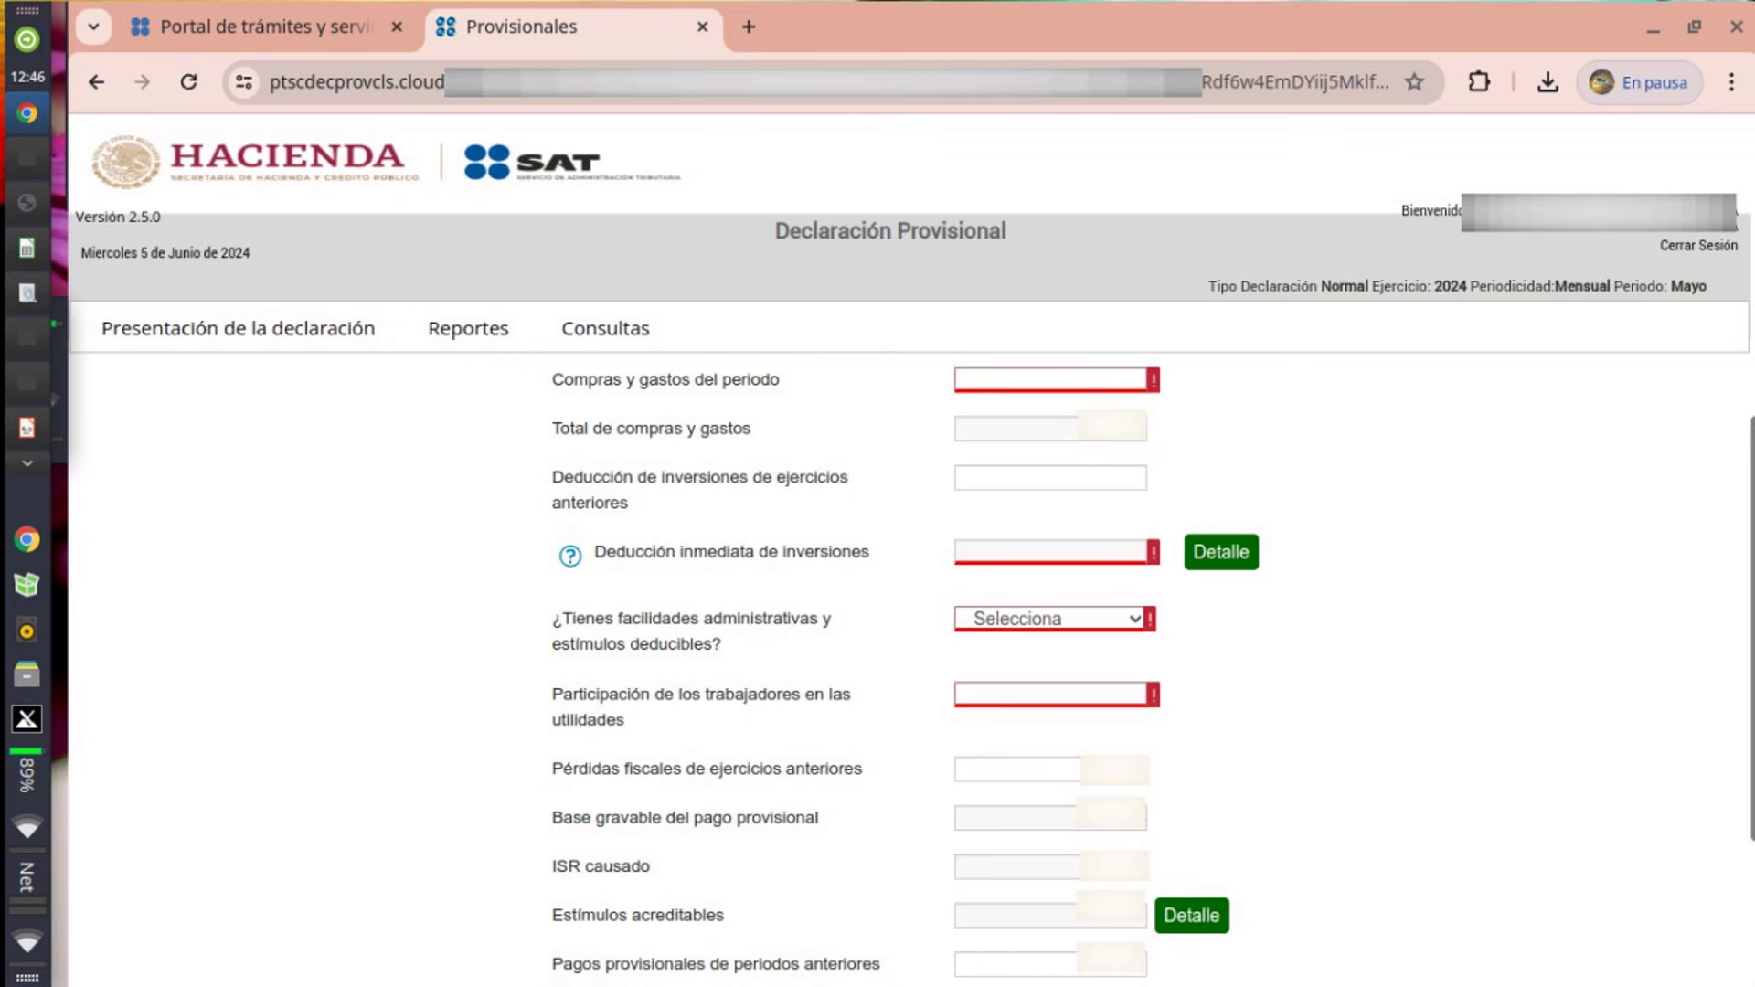
{"action": "left_click", "coordinate": [1051, 379]}
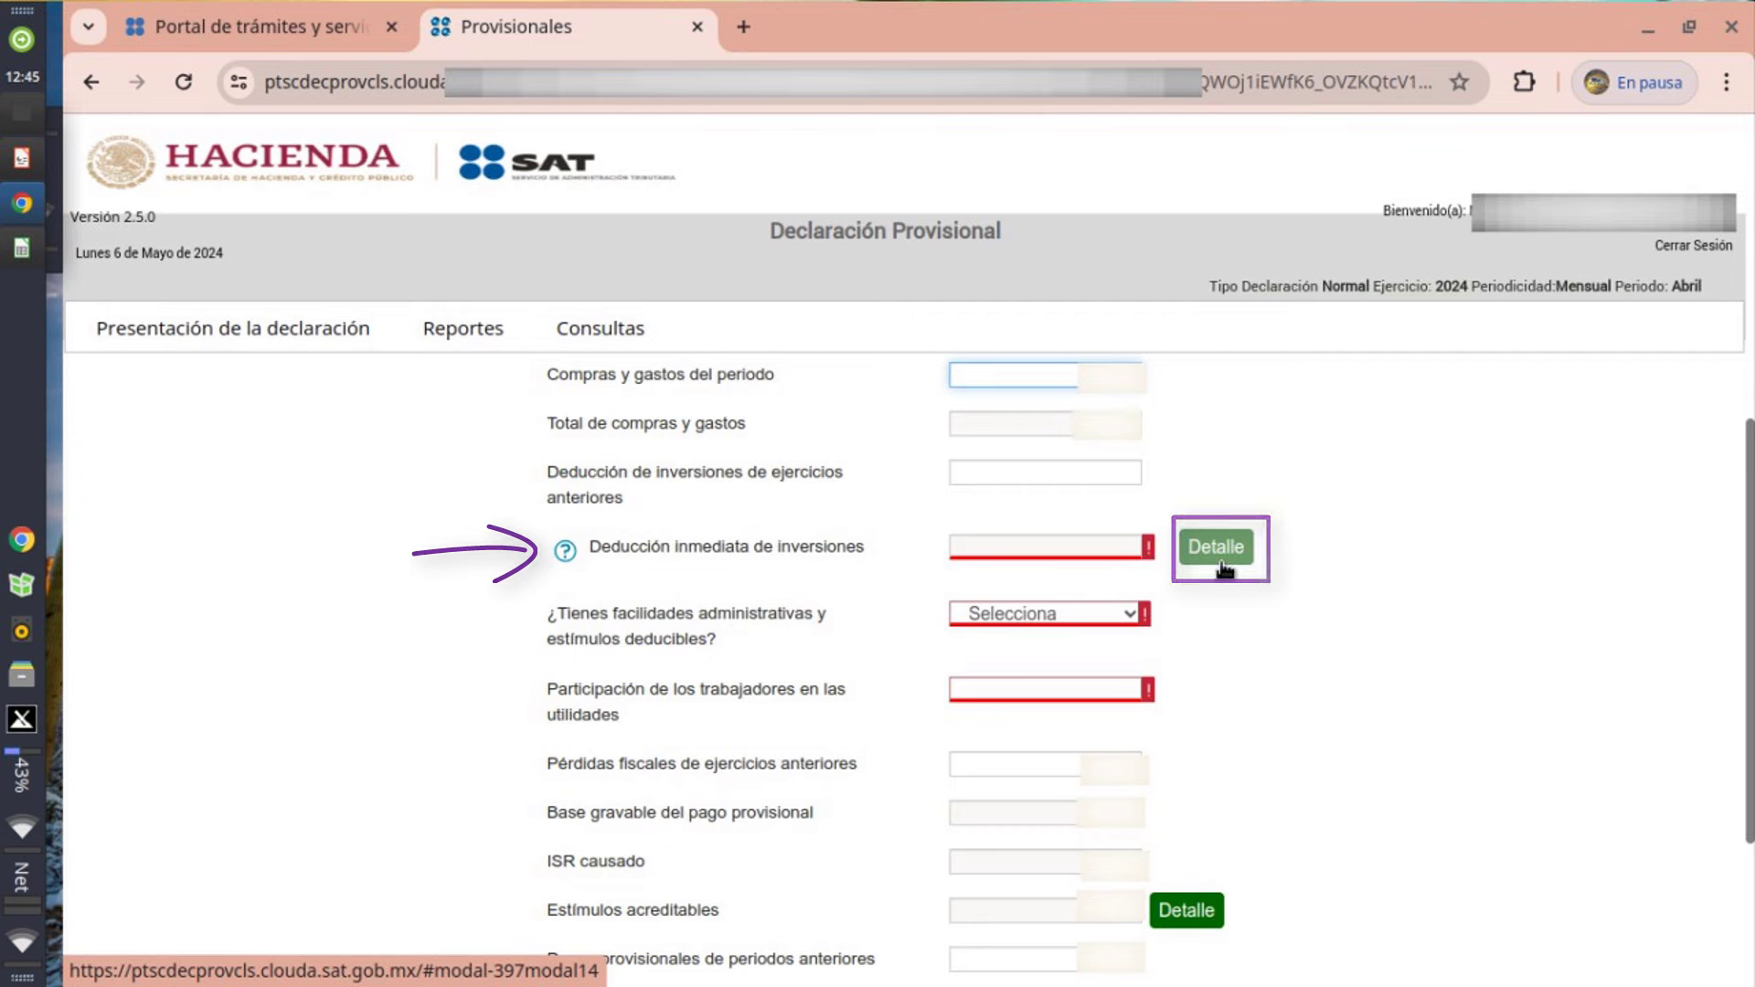
In the detail for Deducción inmediata de inversiones, set the month's investment deduction to 0 and close it
{"action": "left_click", "coordinate": [1220, 563]}
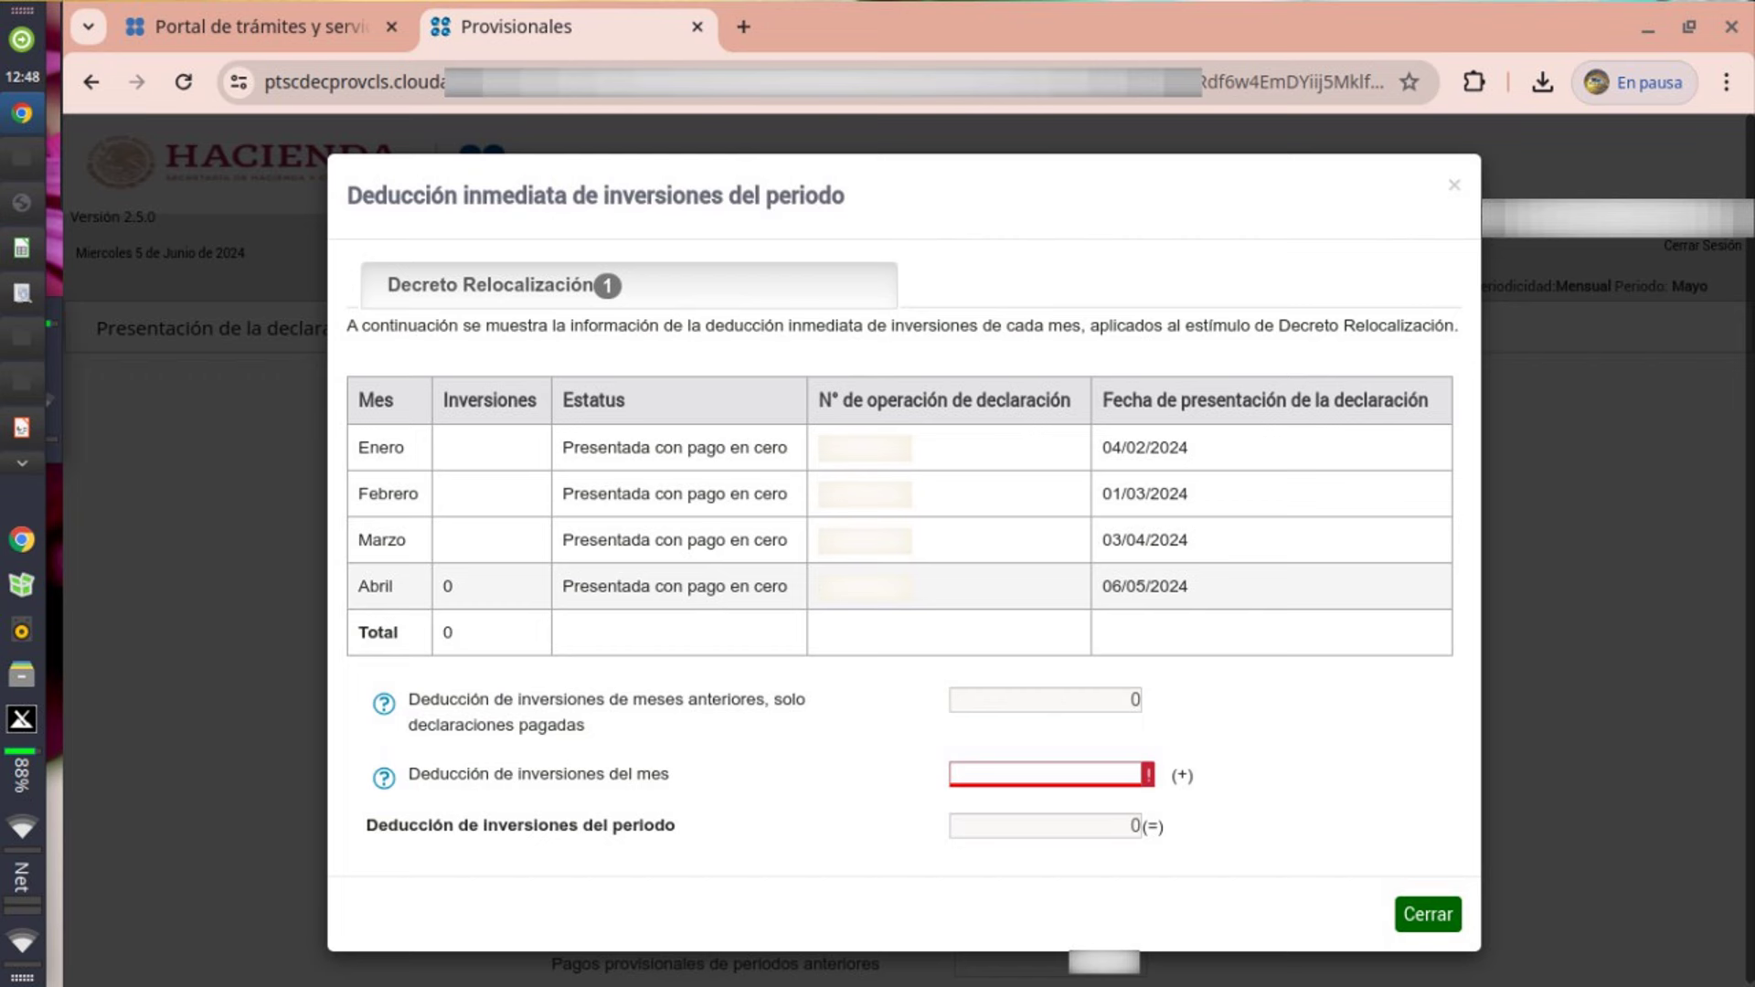
{"action": "left_click", "coordinate": [1045, 774]}
{"action": "type", "text": "0"}
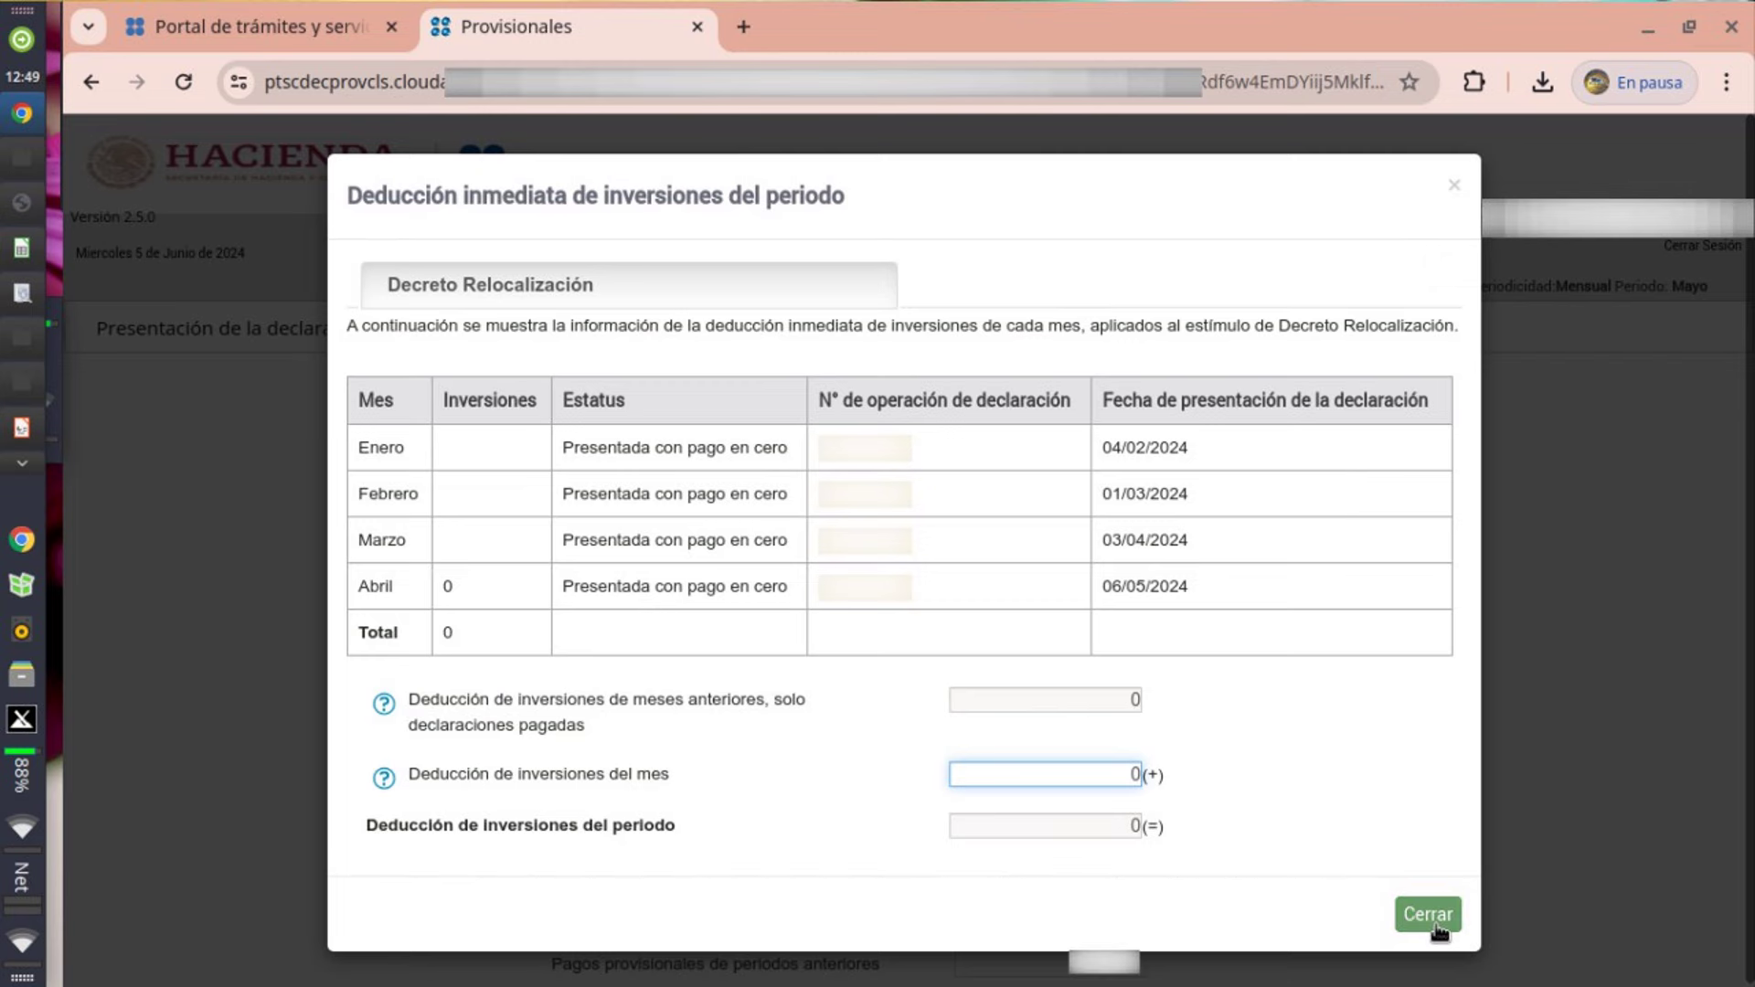
{"action": "left_click", "coordinate": [1434, 927]}
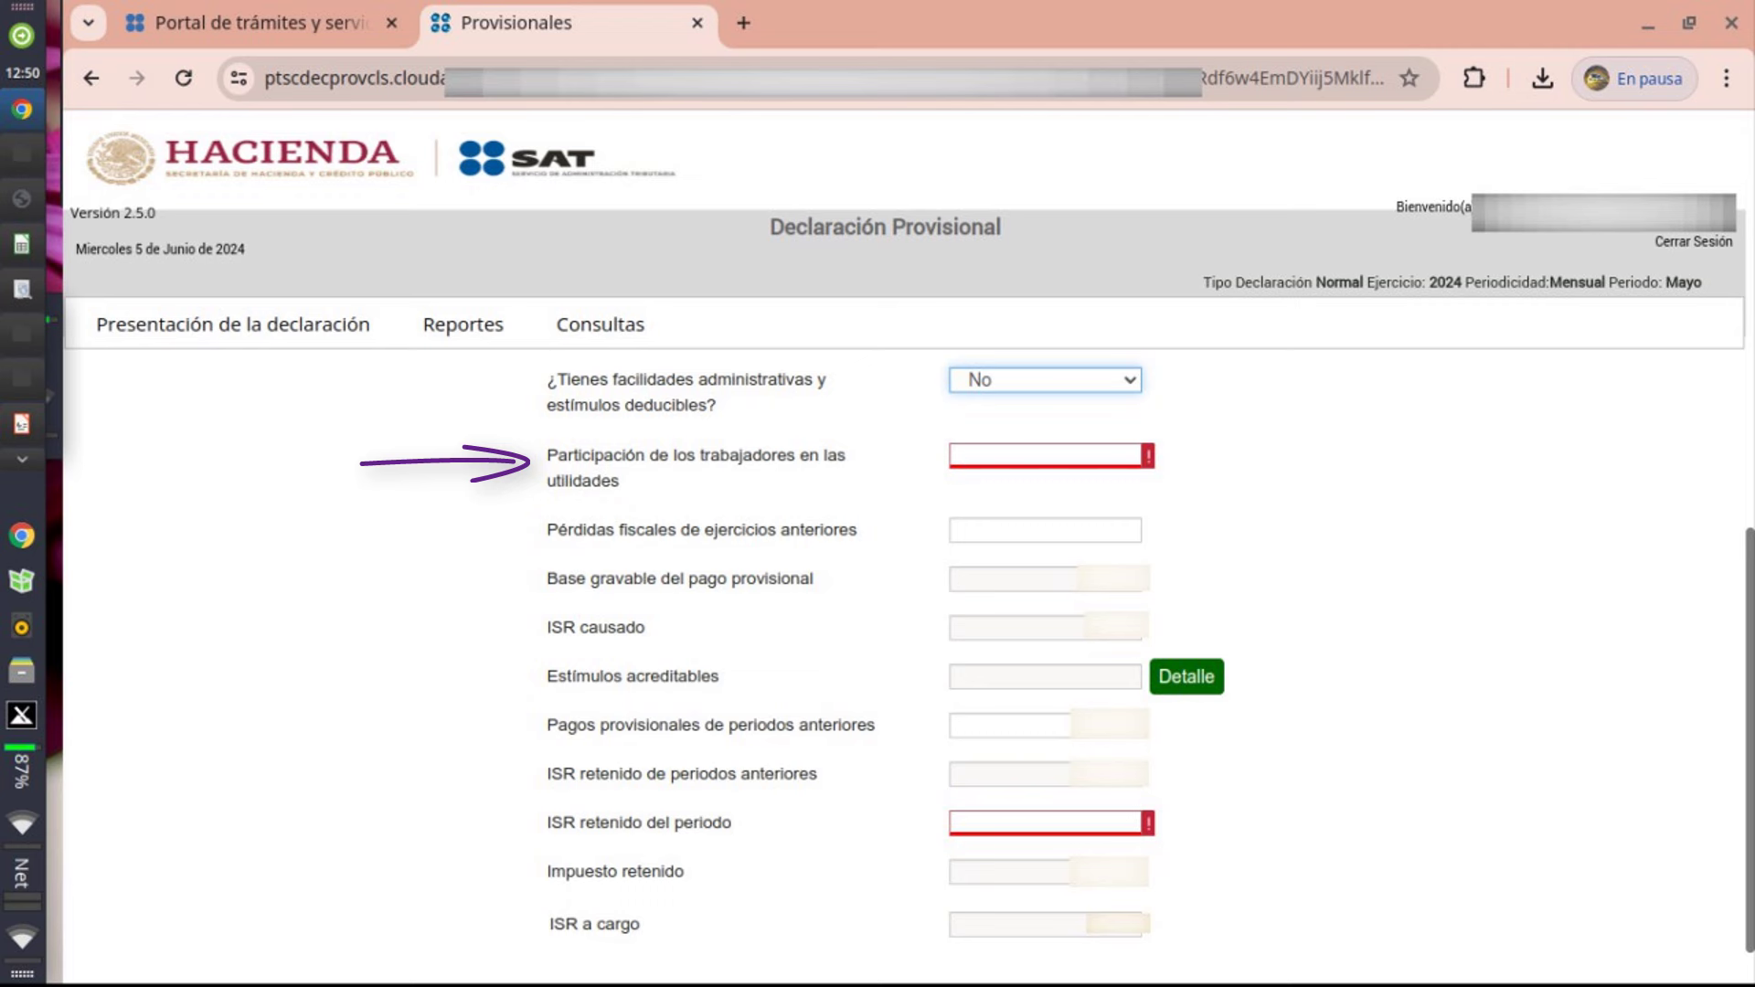
Answer No to administrative facilities, set workers' profit sharing to 0, and fill in prior-year tax losses and ISR withheld in the period
{"action": "key", "text": "Tab"}
{"action": "type", "text": "0"}
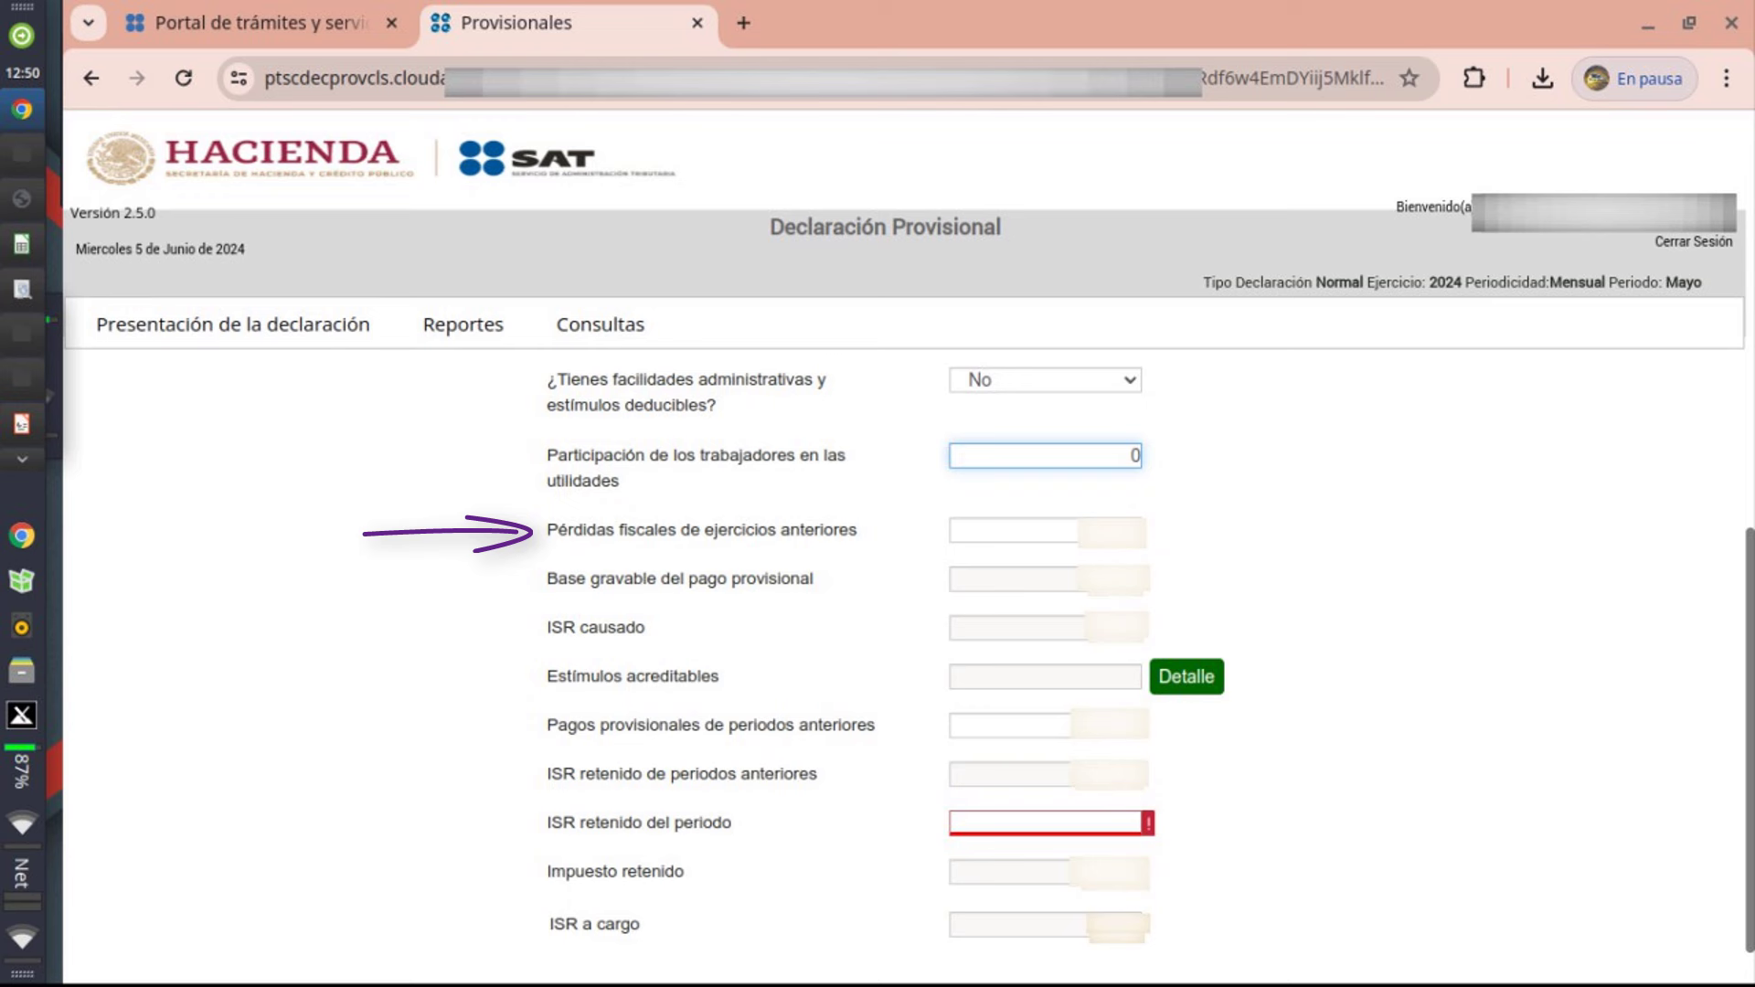
{"action": "left_click", "coordinate": [1015, 530]}
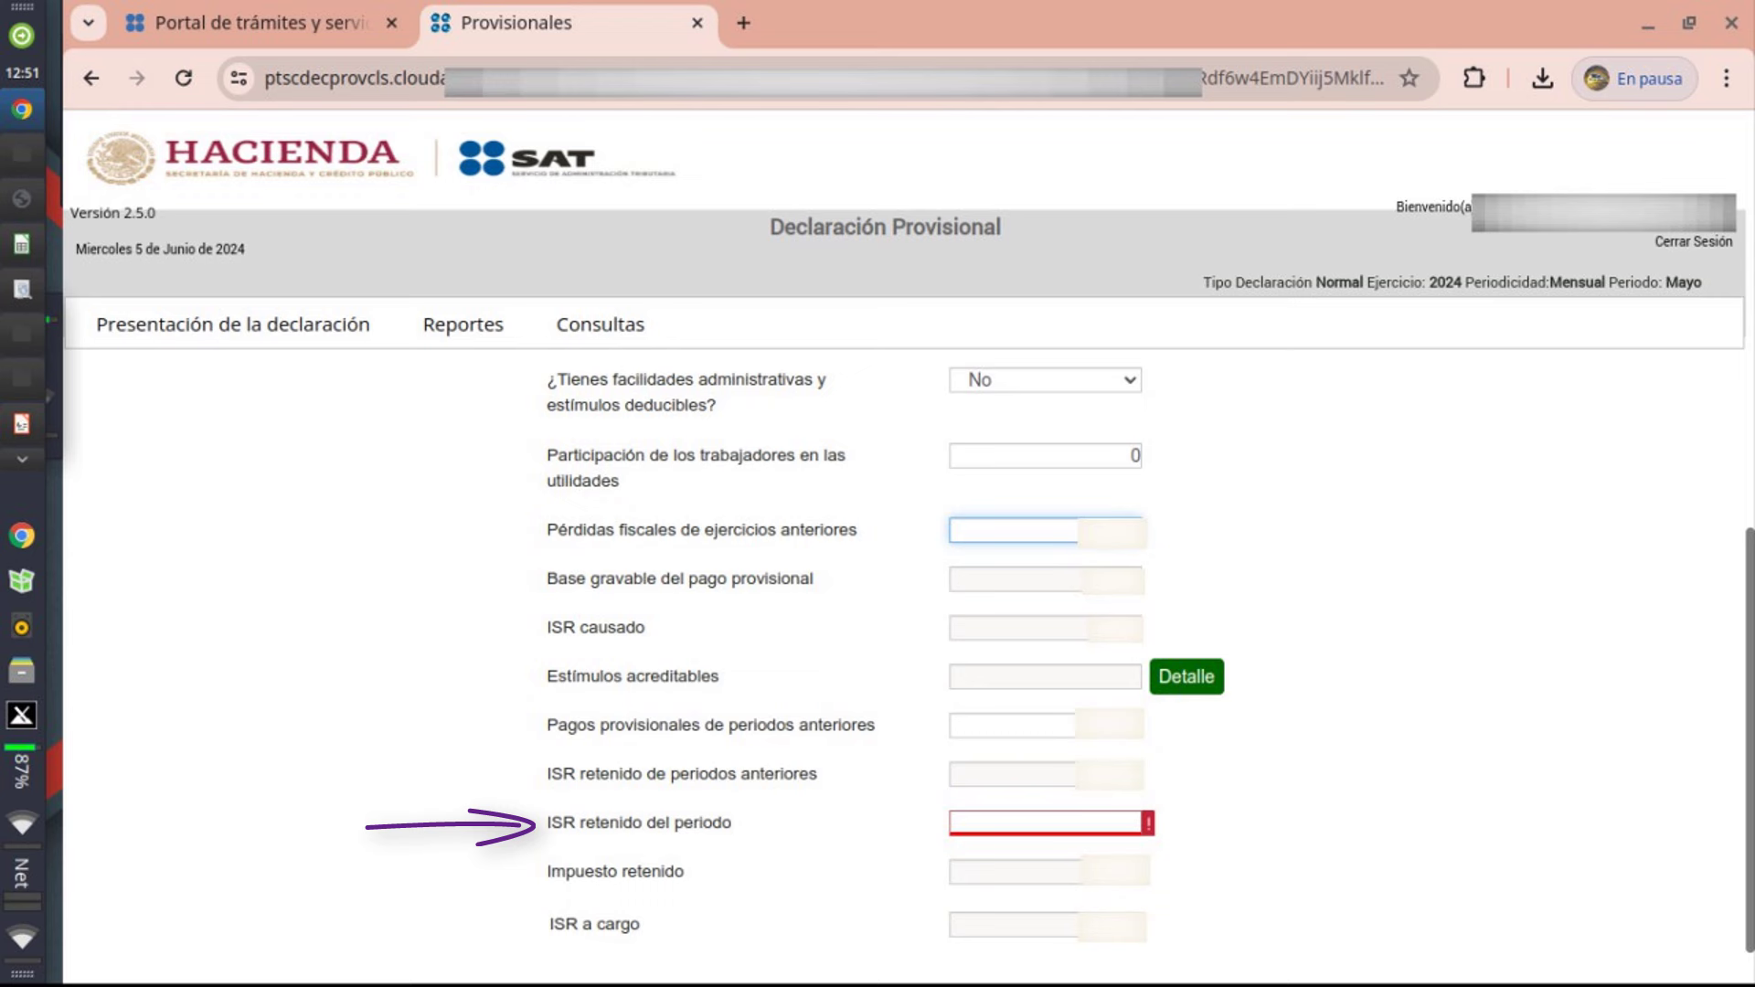
{"action": "left_click", "coordinate": [1015, 823]}
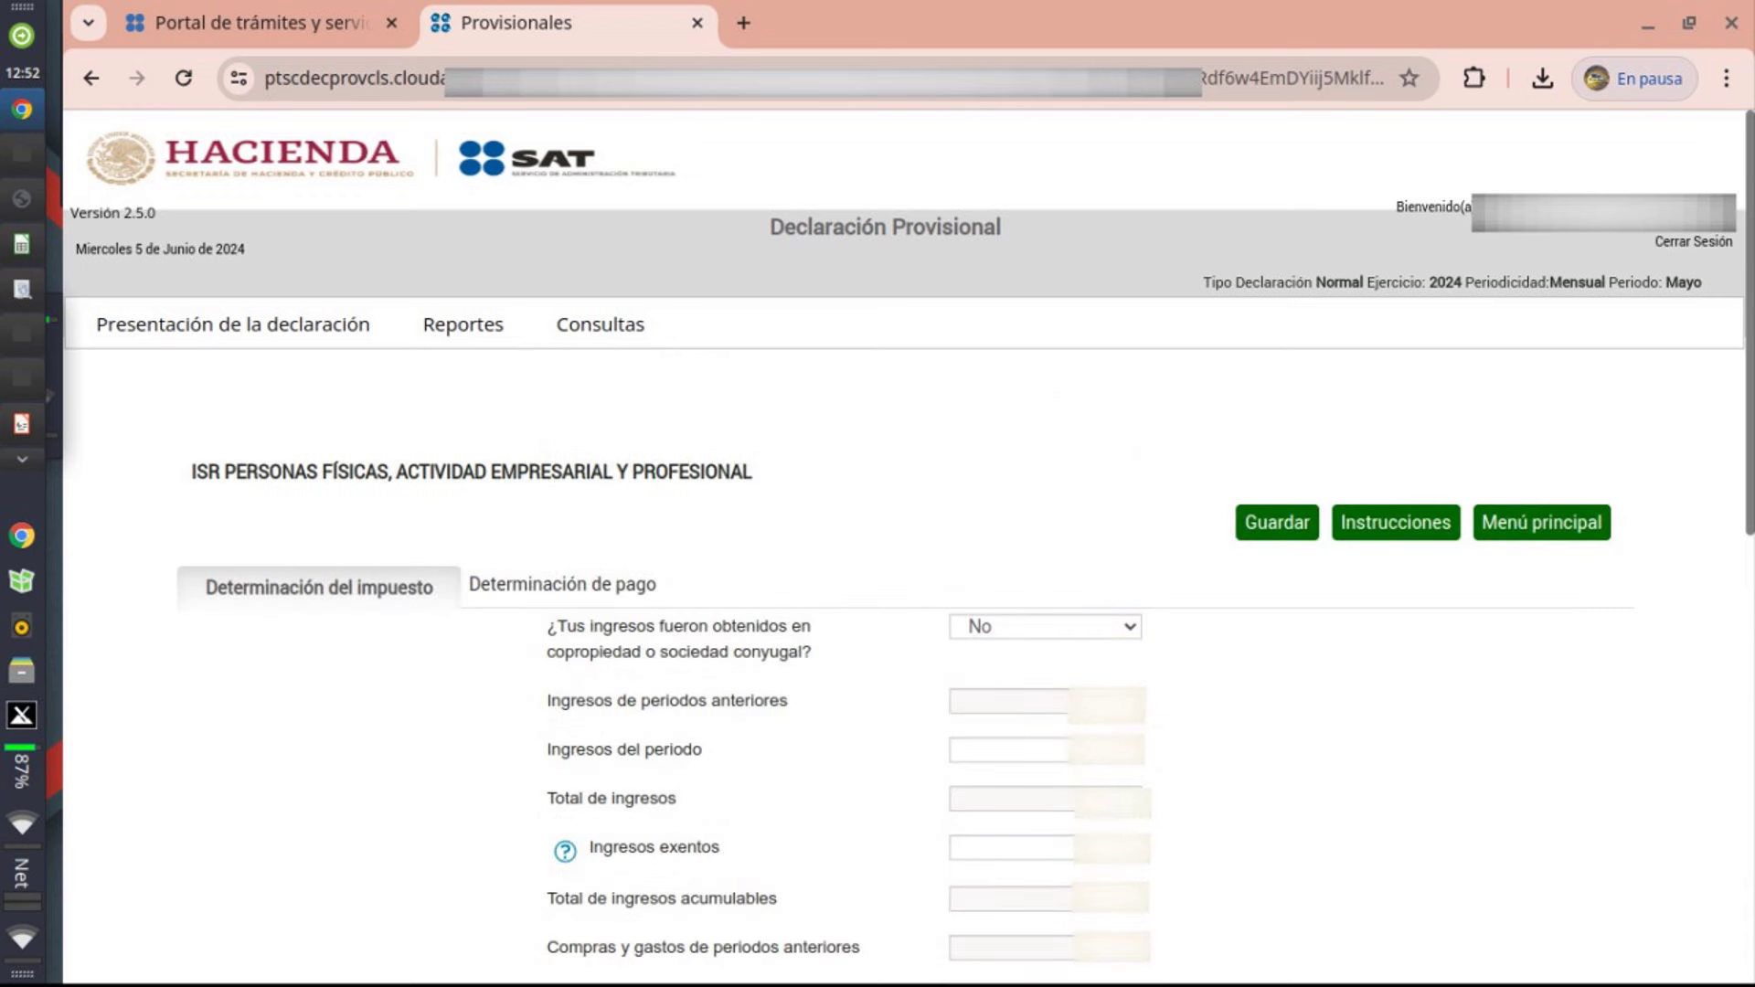
Review the ISR payment determination and return to the declaration's main menu
{"action": "left_click", "coordinate": [541, 594]}
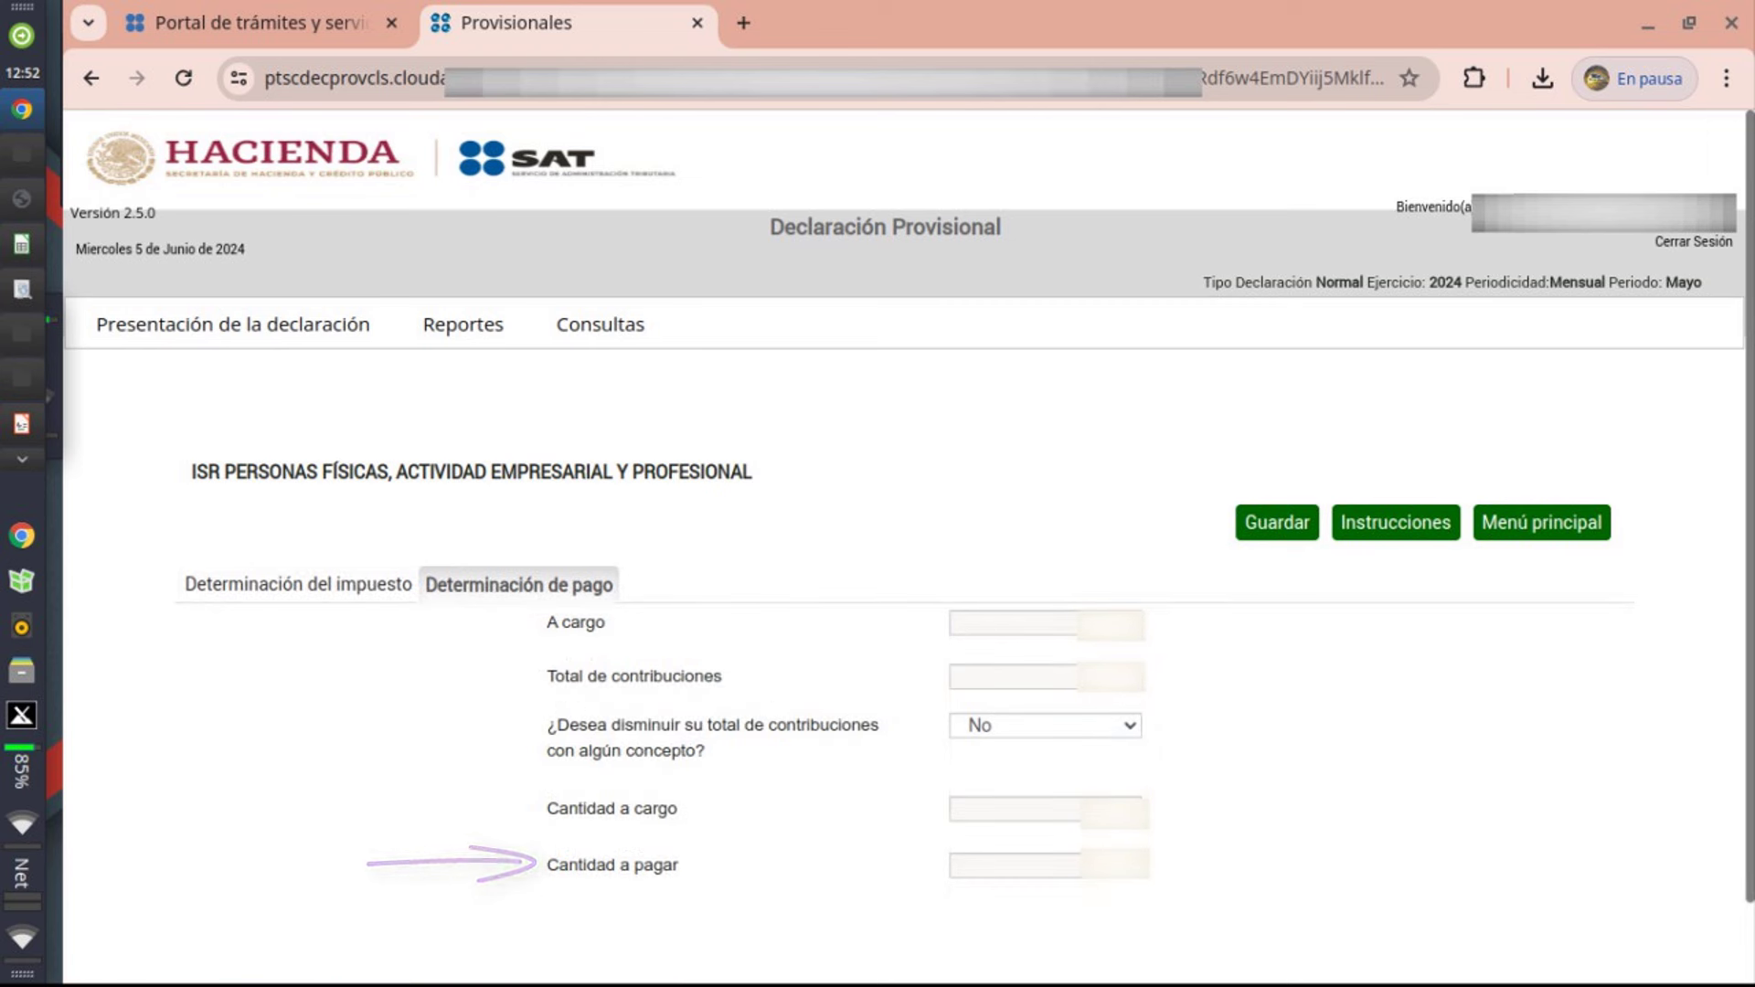
{"action": "left_click", "coordinate": [1533, 538]}
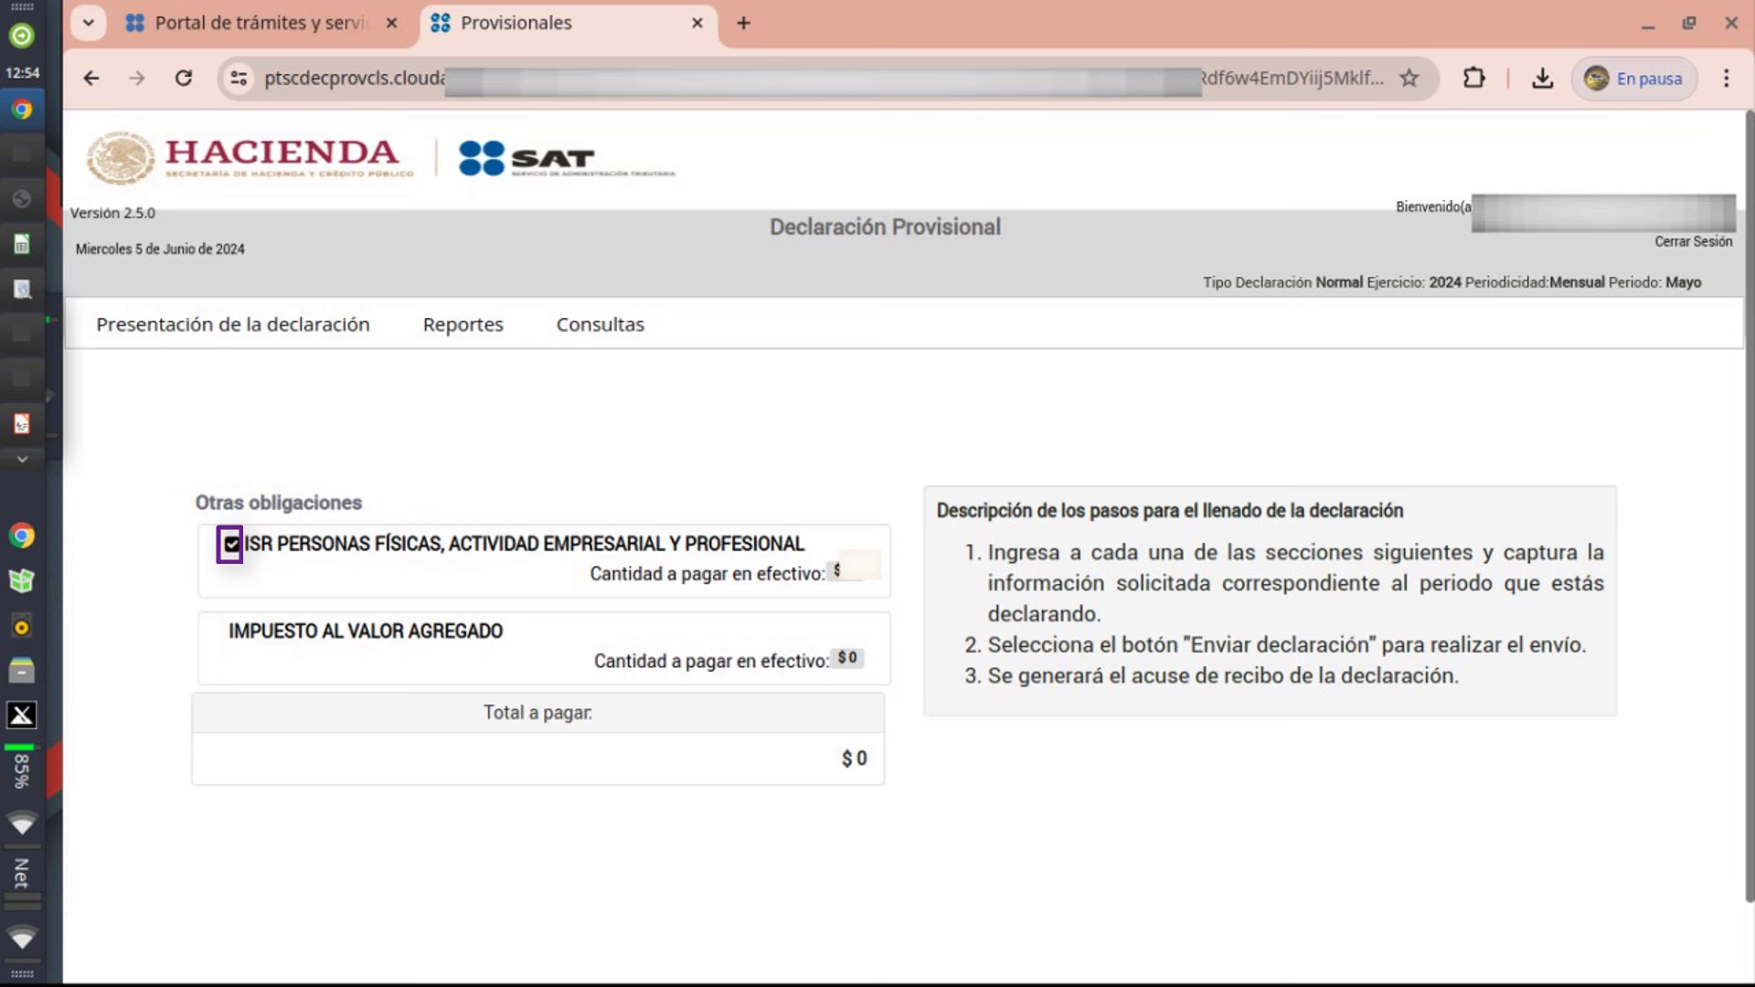
{"action": "key", "text": "Tab"}
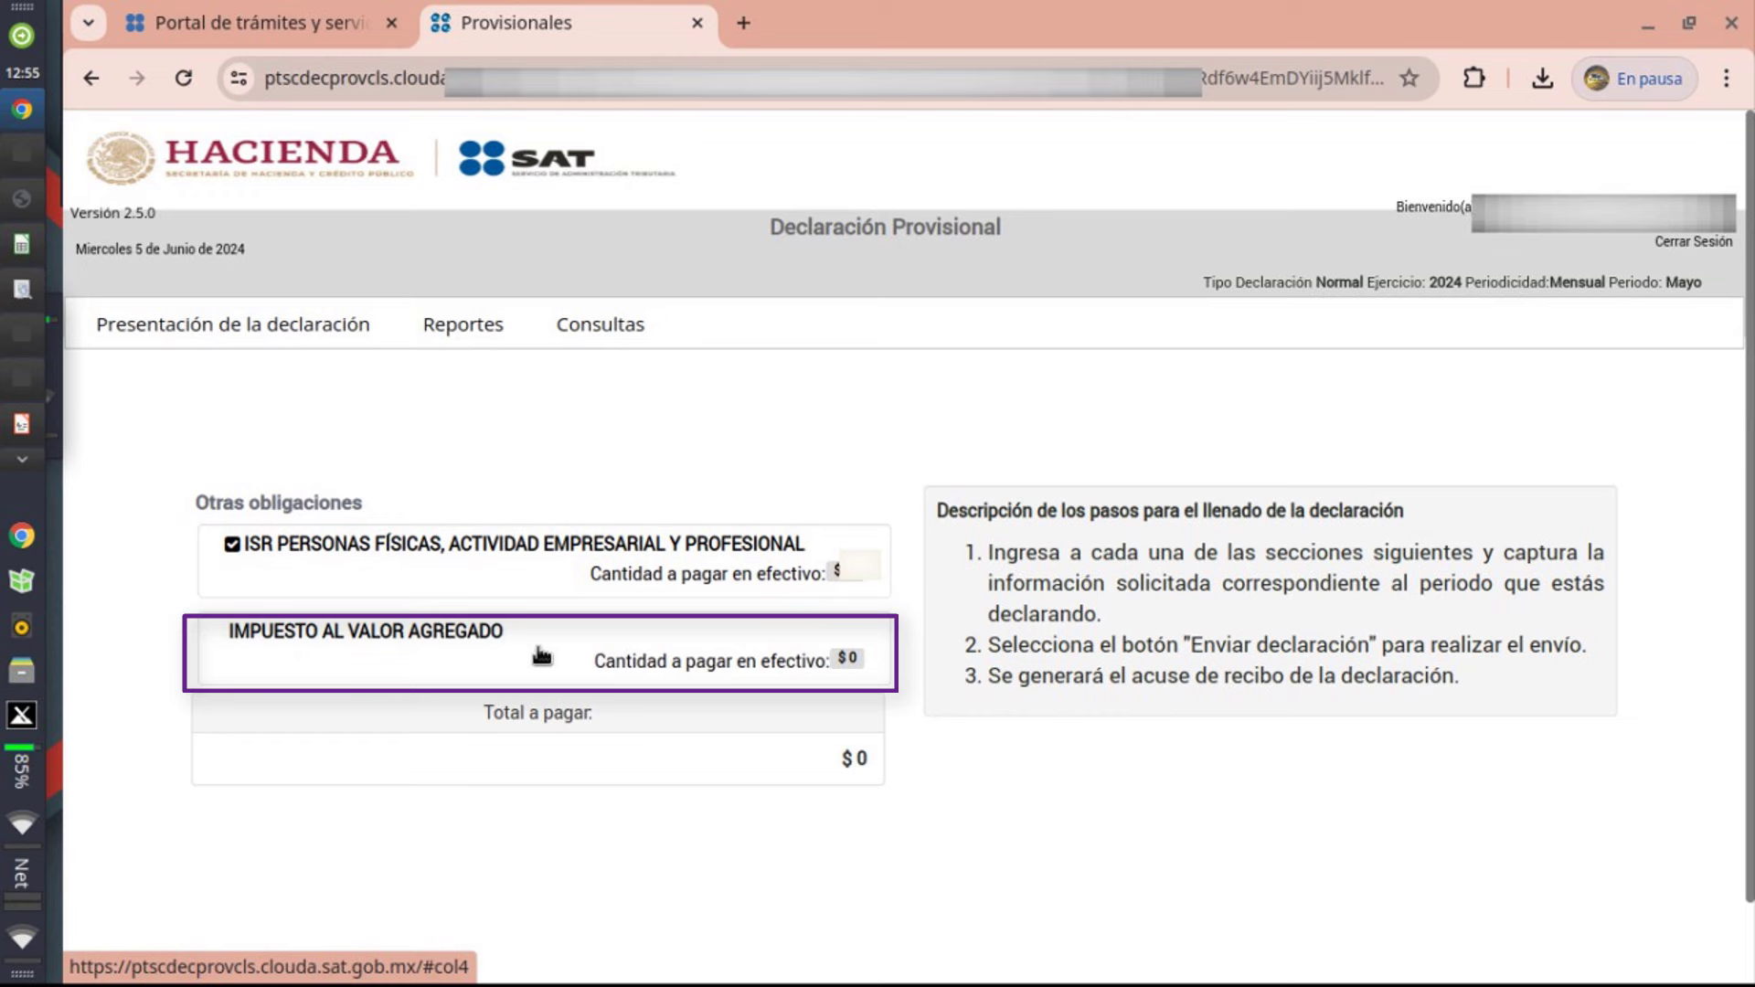
Open the Impuesto al Valor Agregado section, enter the activities taxed at 16% and 0%, and set Actividades exentas to 0
{"action": "left_click", "coordinate": [541, 655]}
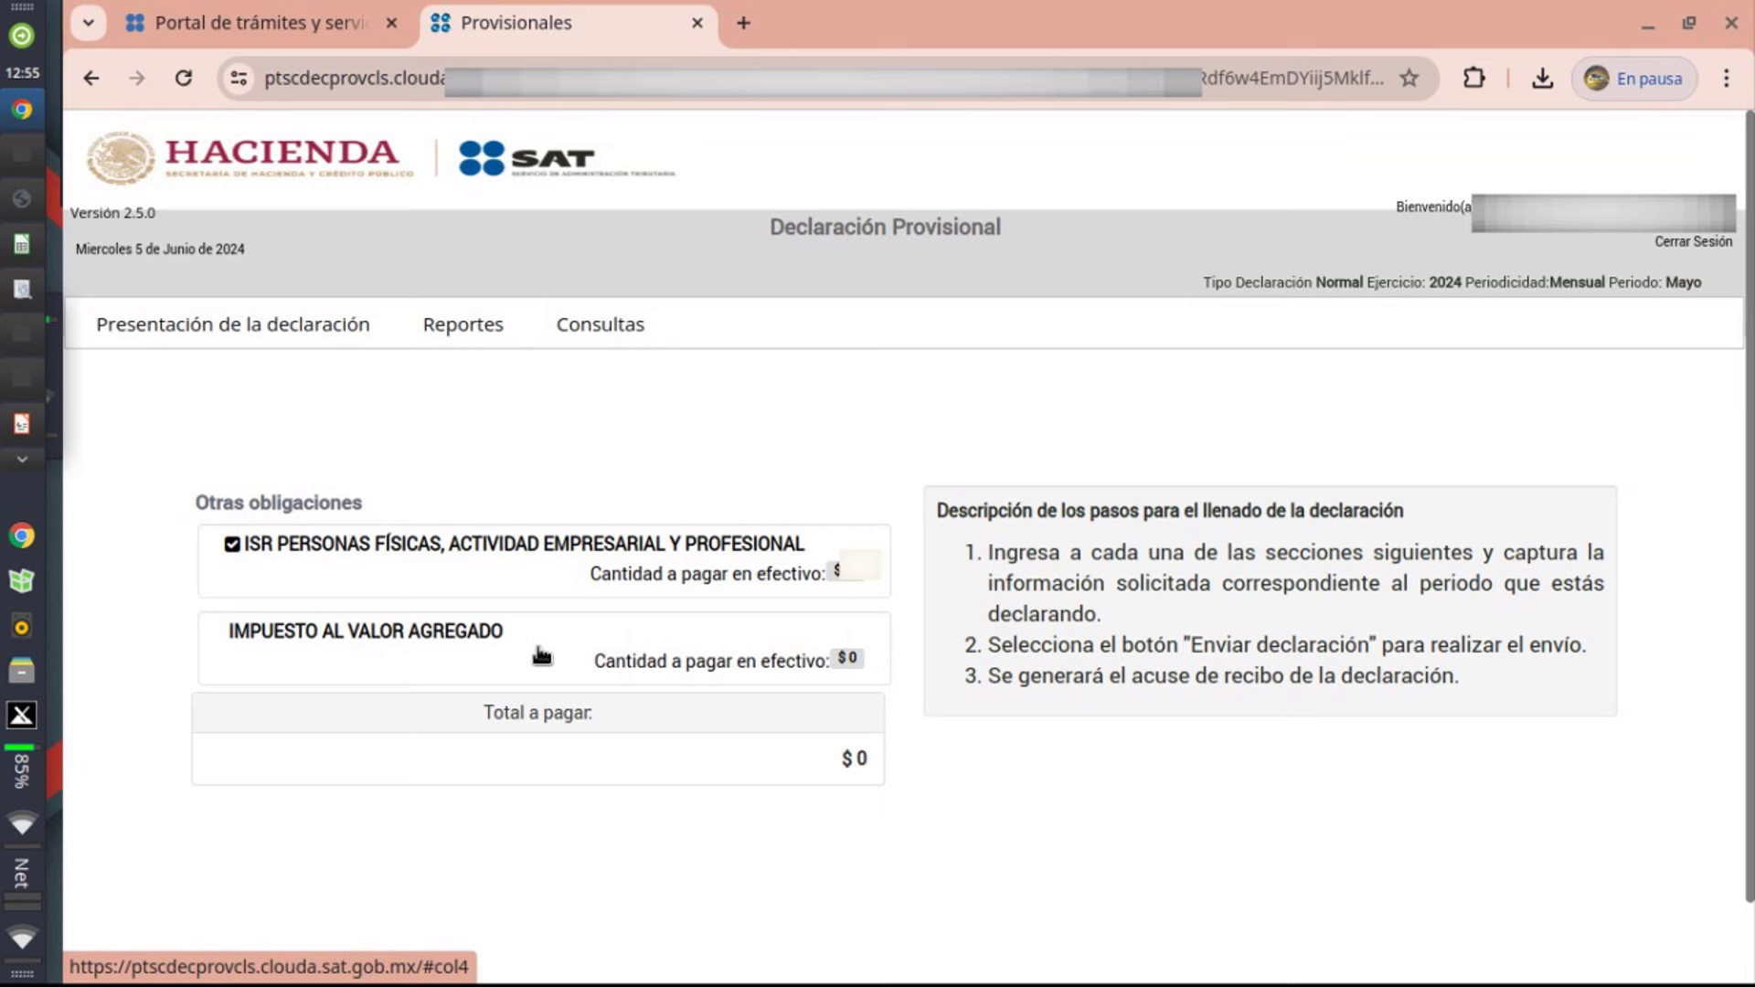
{"action": "left_click", "coordinate": [541, 655]}
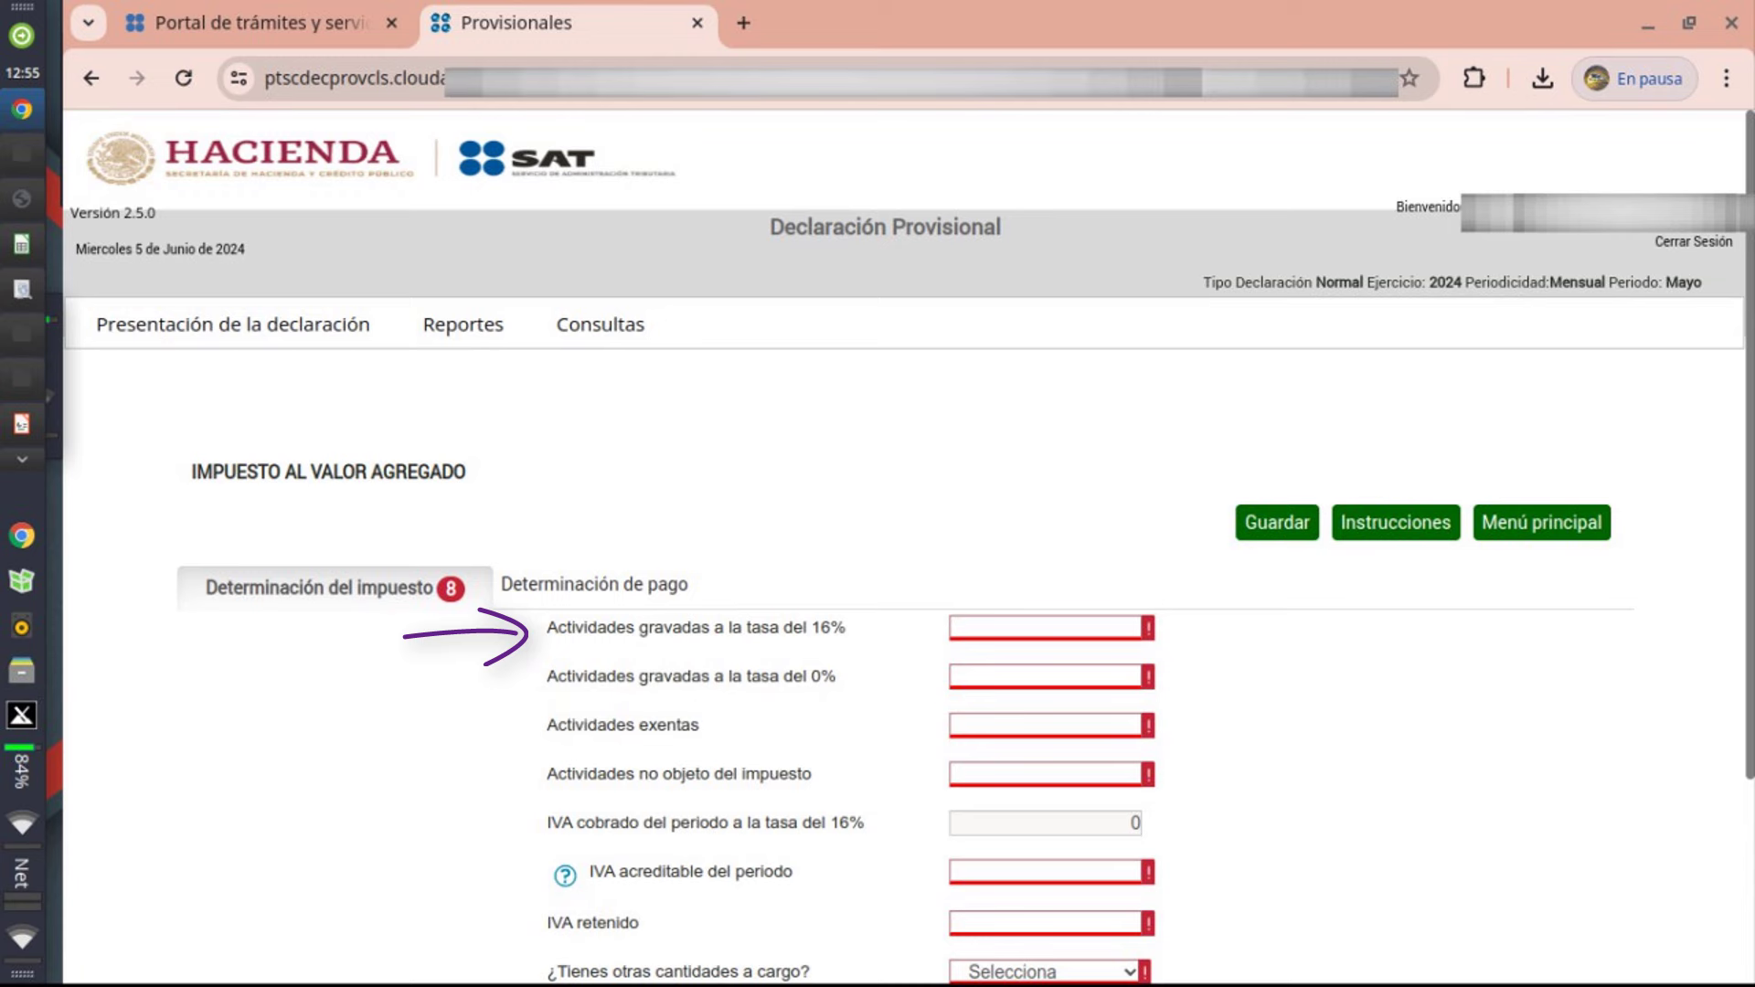
{"action": "left_click", "coordinate": [1046, 628]}
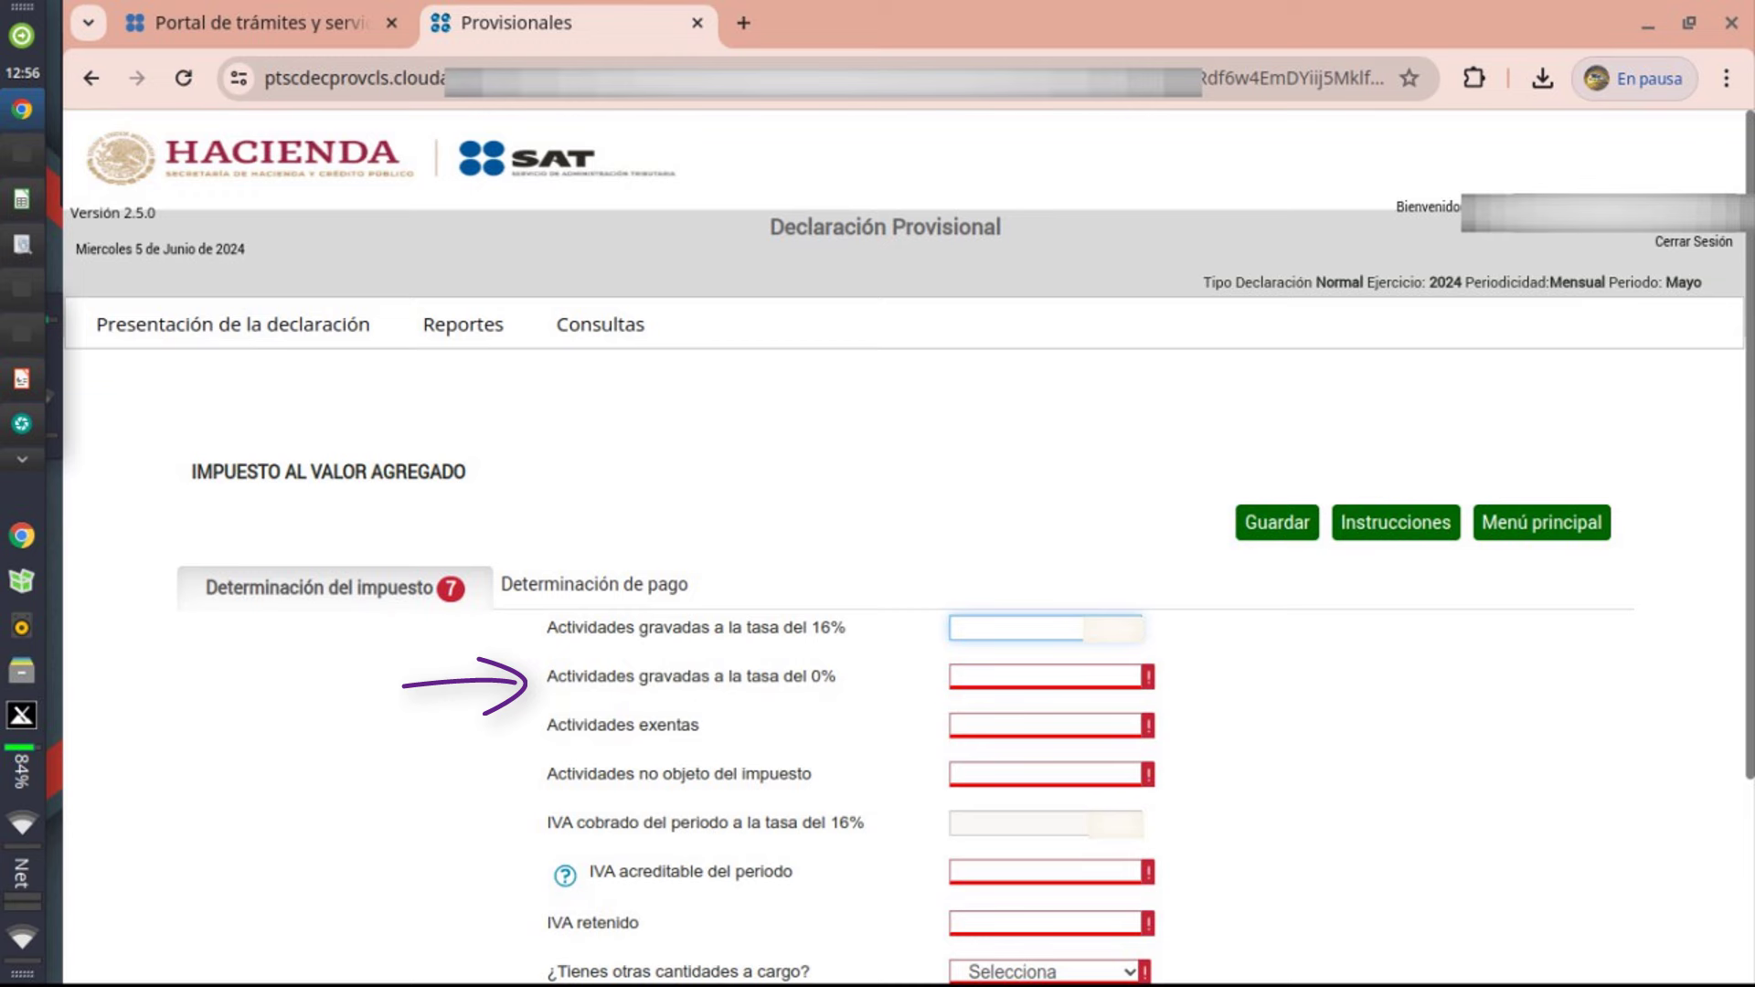
{"action": "left_click", "coordinate": [1019, 676]}
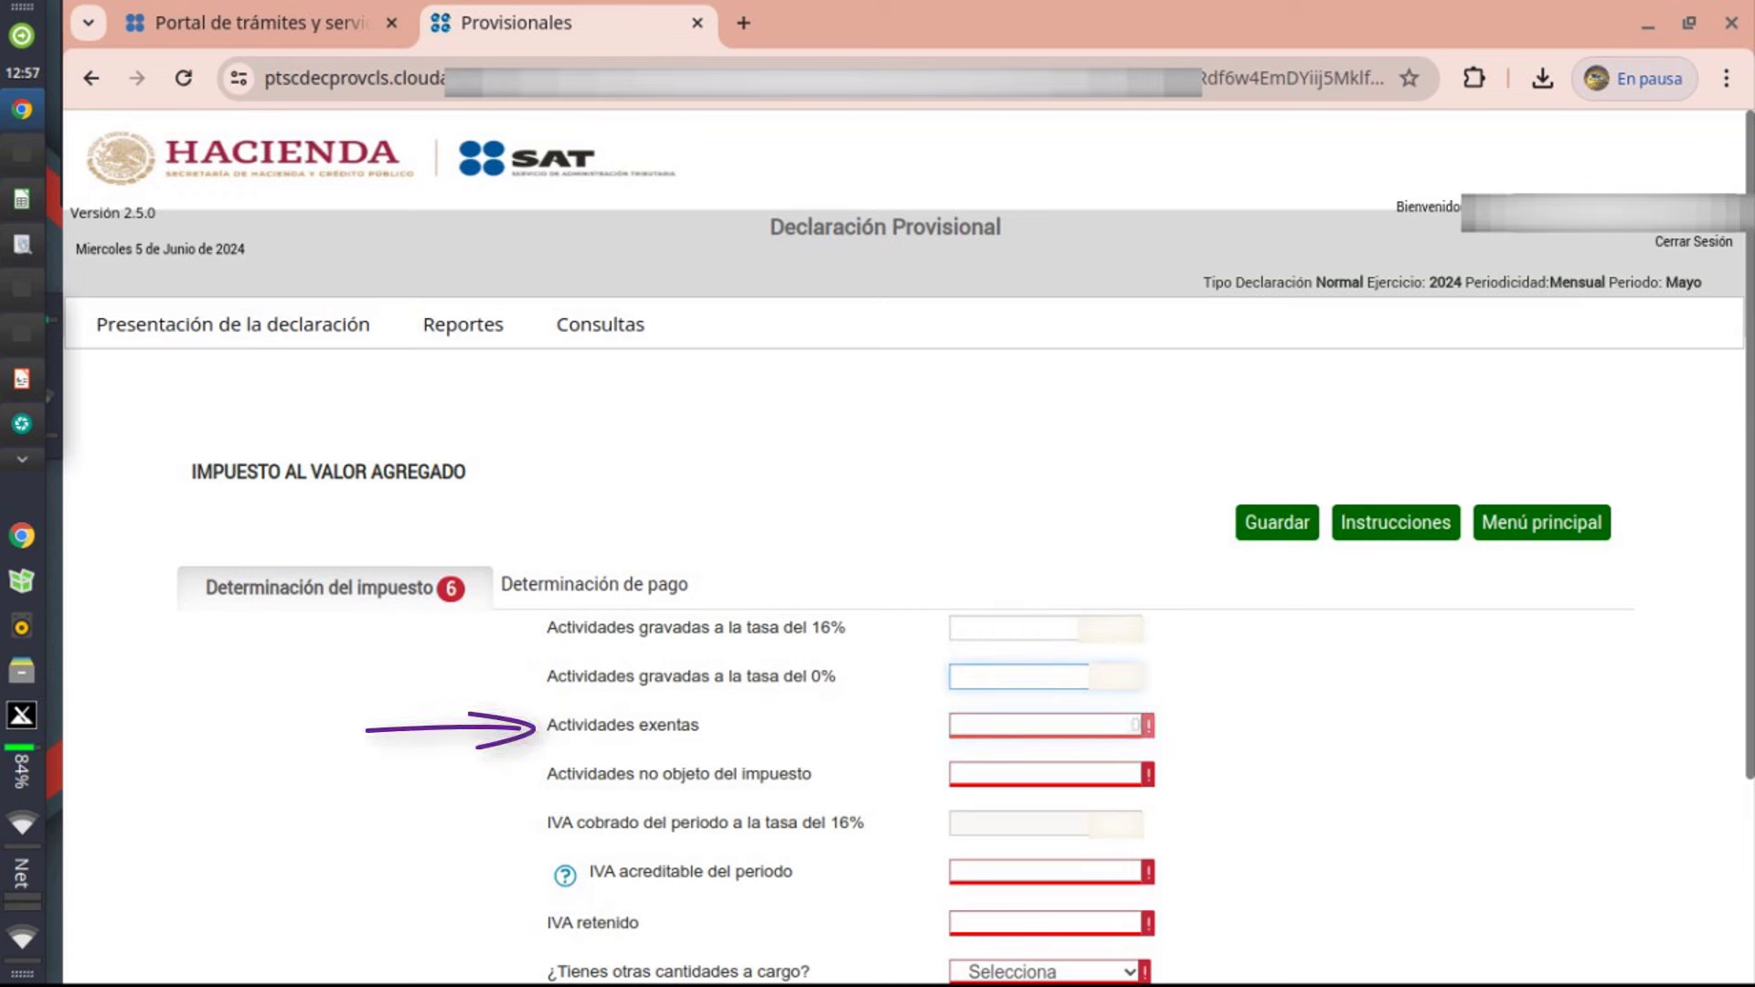
{"action": "left_click", "coordinate": [1046, 724]}
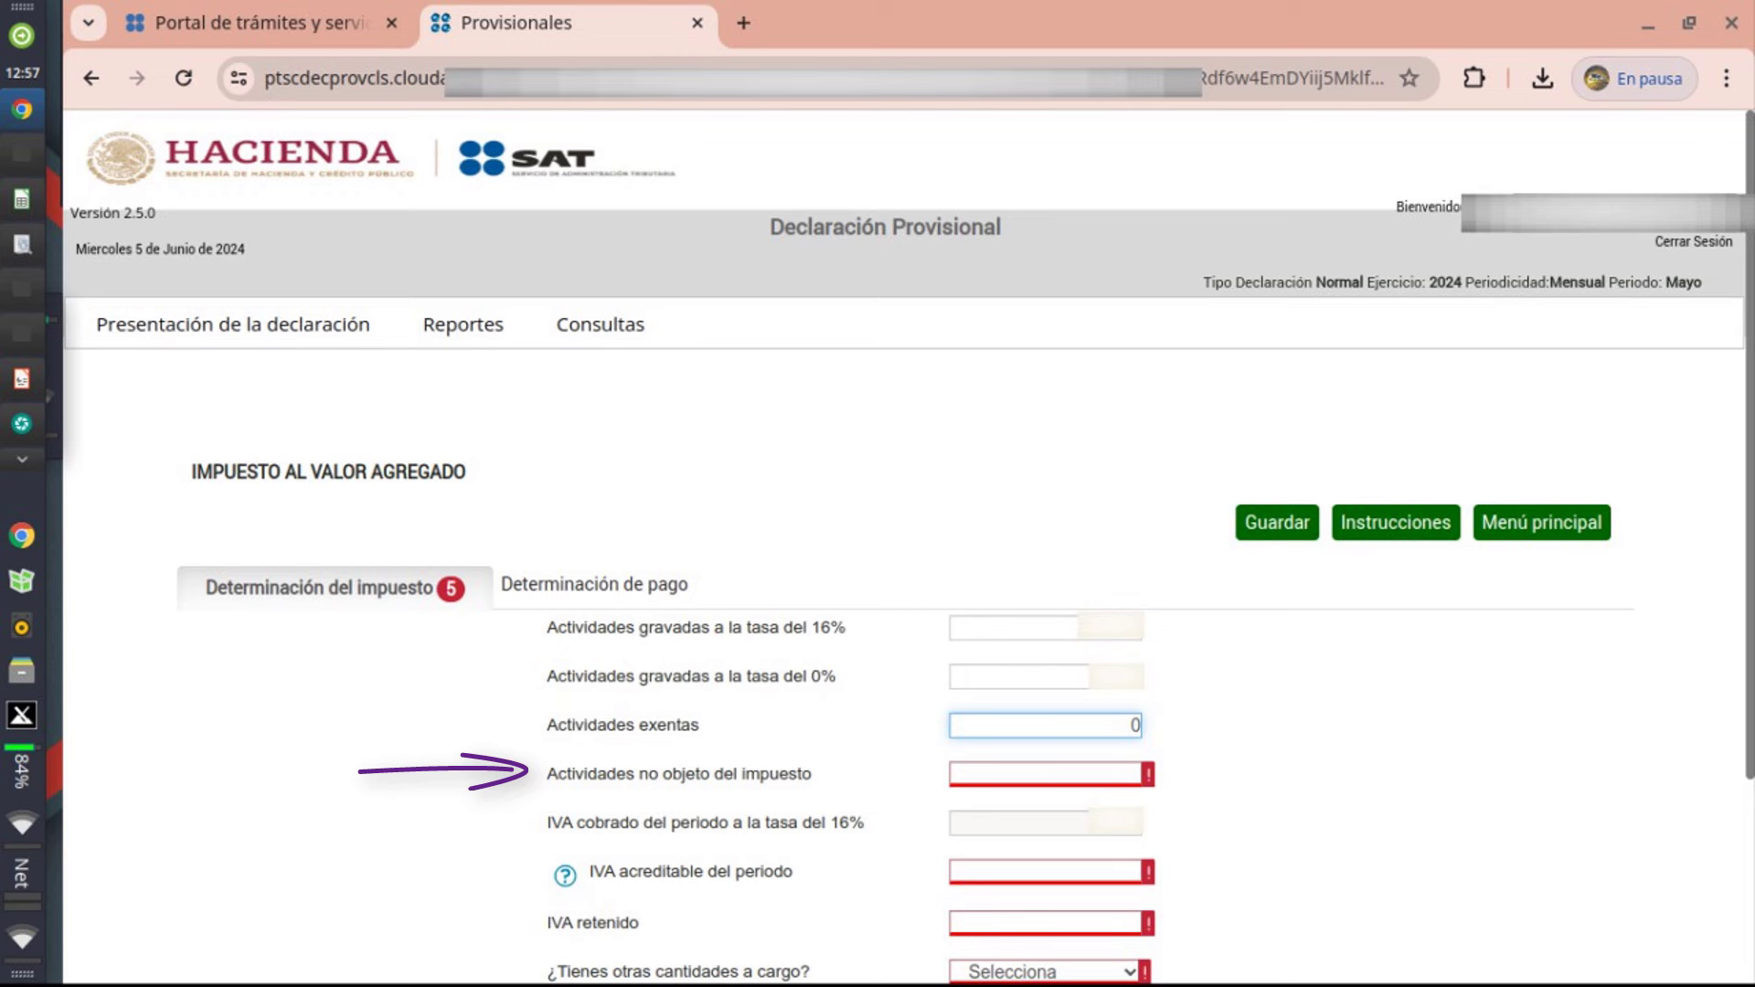
Set Actividades no objeto del impuesto to 0, enter creditable and withheld IVA, answer No to other amounts owed and Sí to amounts in favour
{"action": "key", "text": "Tab"}
{"action": "type", "text": "0"}
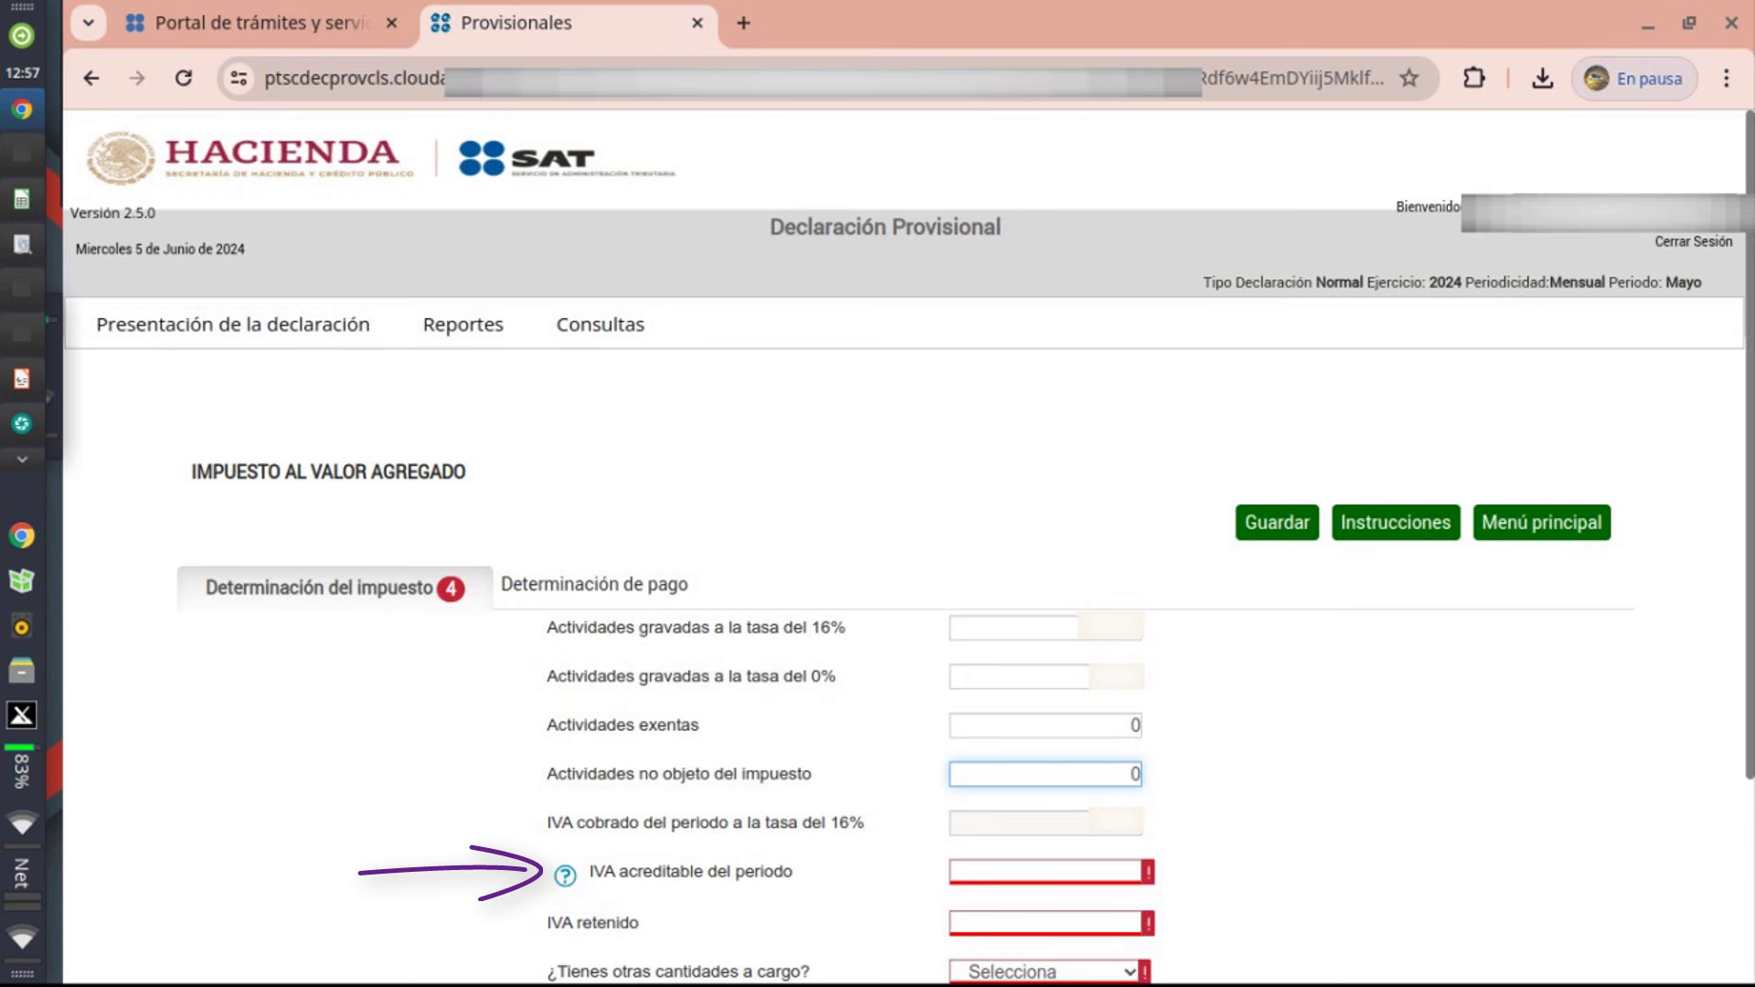
{"action": "left_click", "coordinate": [1042, 871]}
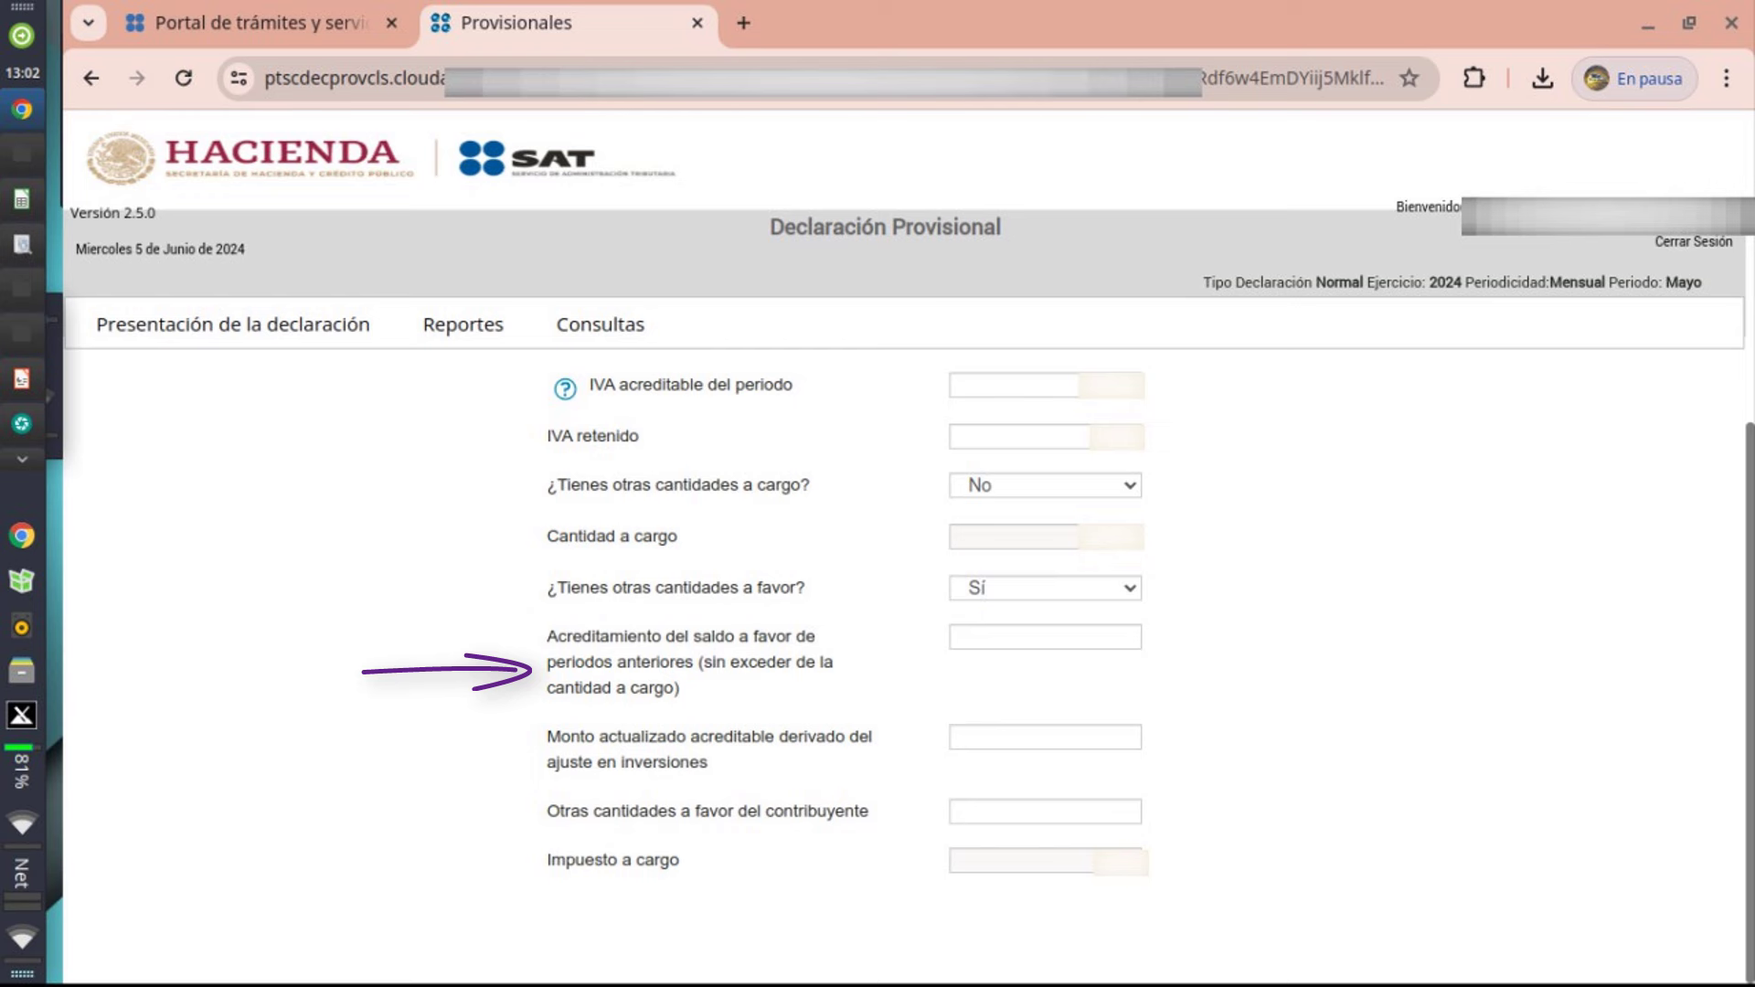
{"action": "left_click", "coordinate": [1044, 637]}
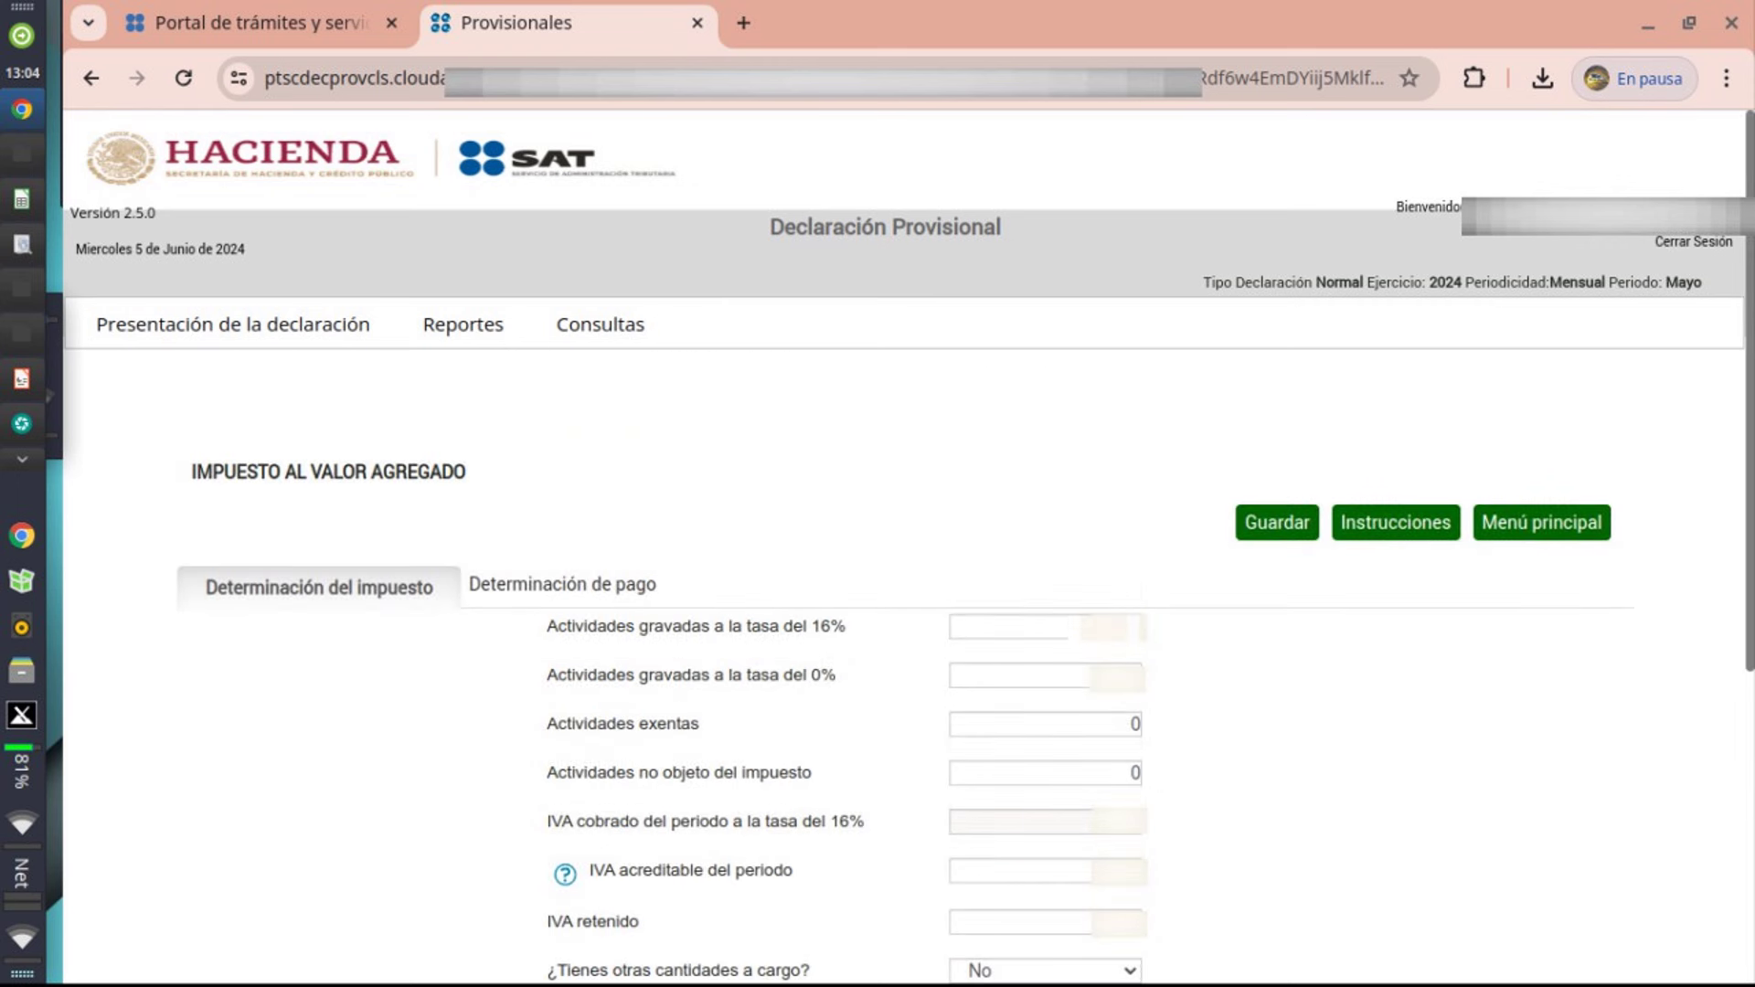
Check the IVA payment determination, return to the main menu and open the preview of the full declaration
{"action": "left_click", "coordinate": [591, 601]}
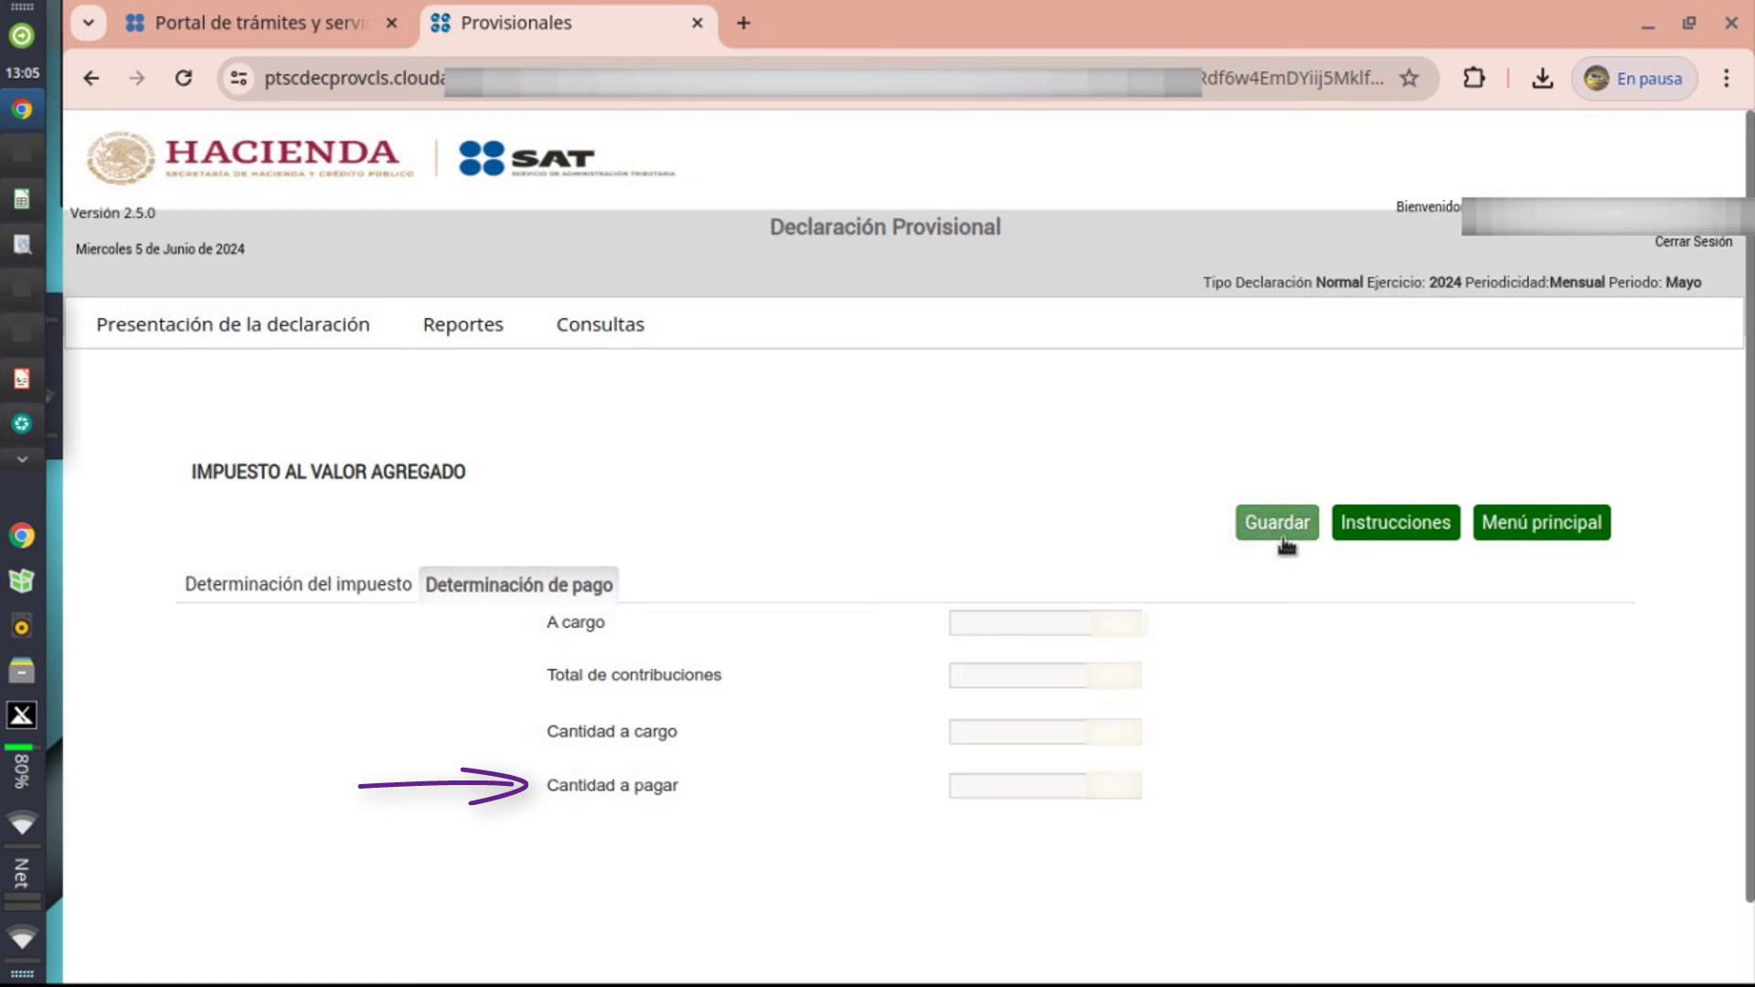
{"action": "left_click", "coordinate": [1541, 522]}
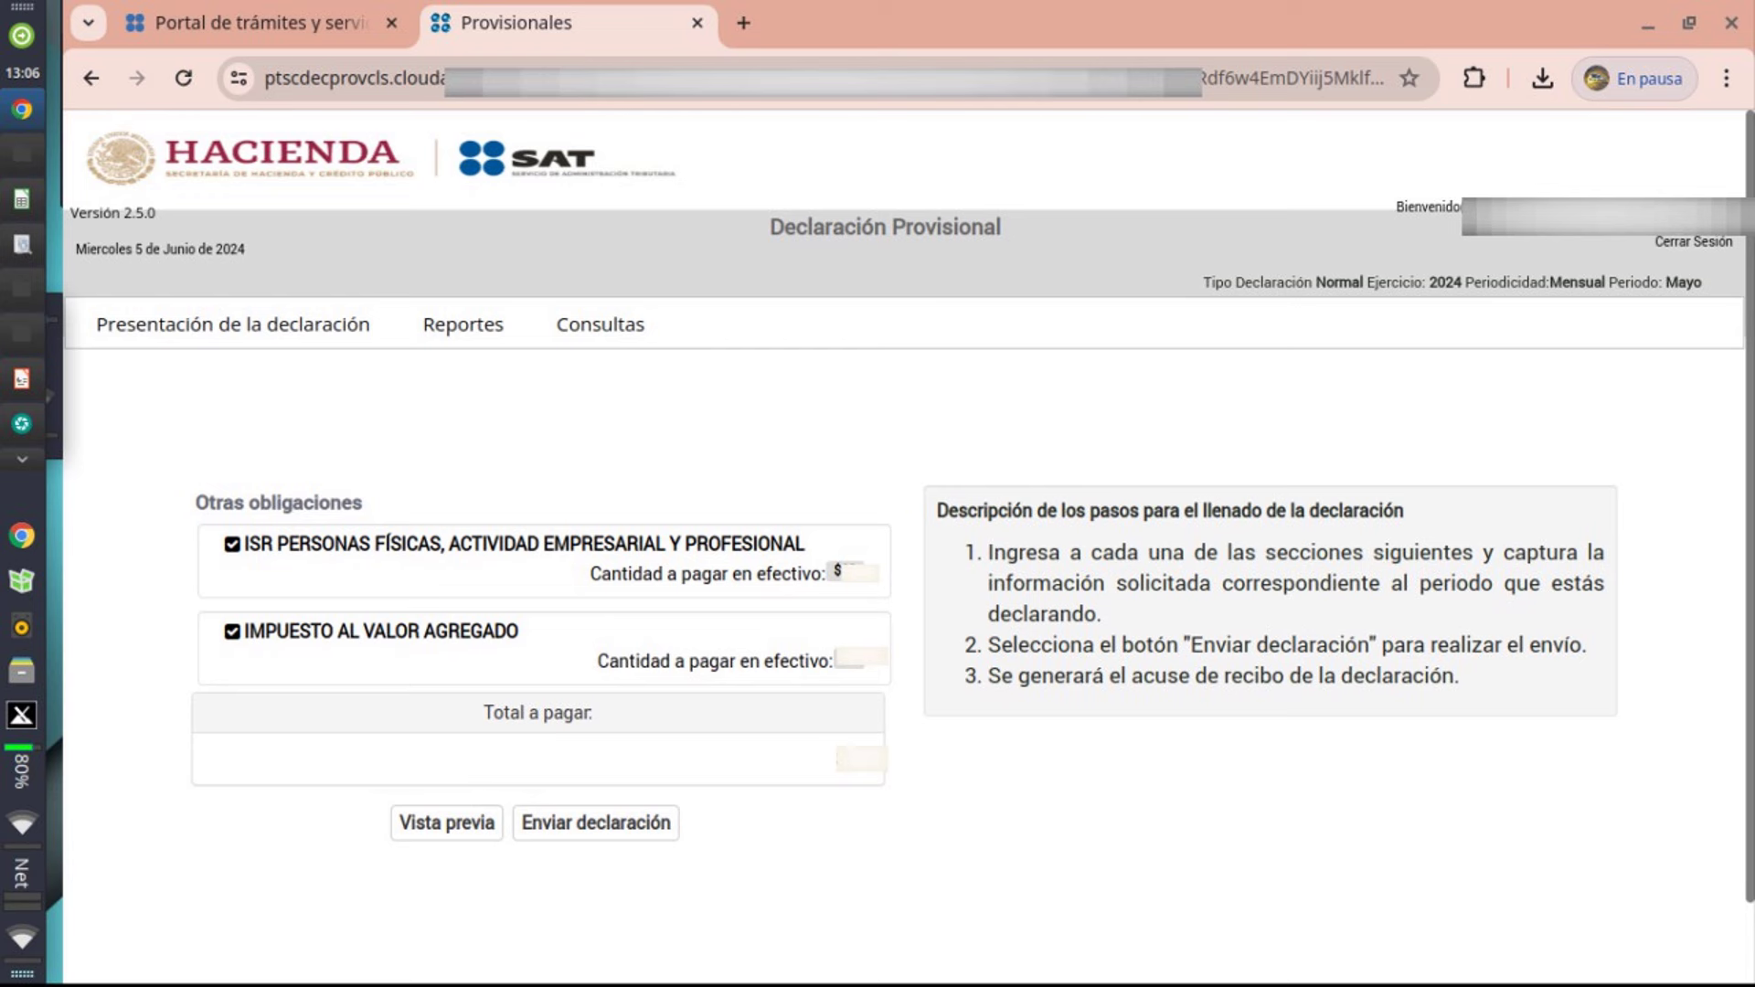
{"action": "left_click", "coordinate": [443, 837]}
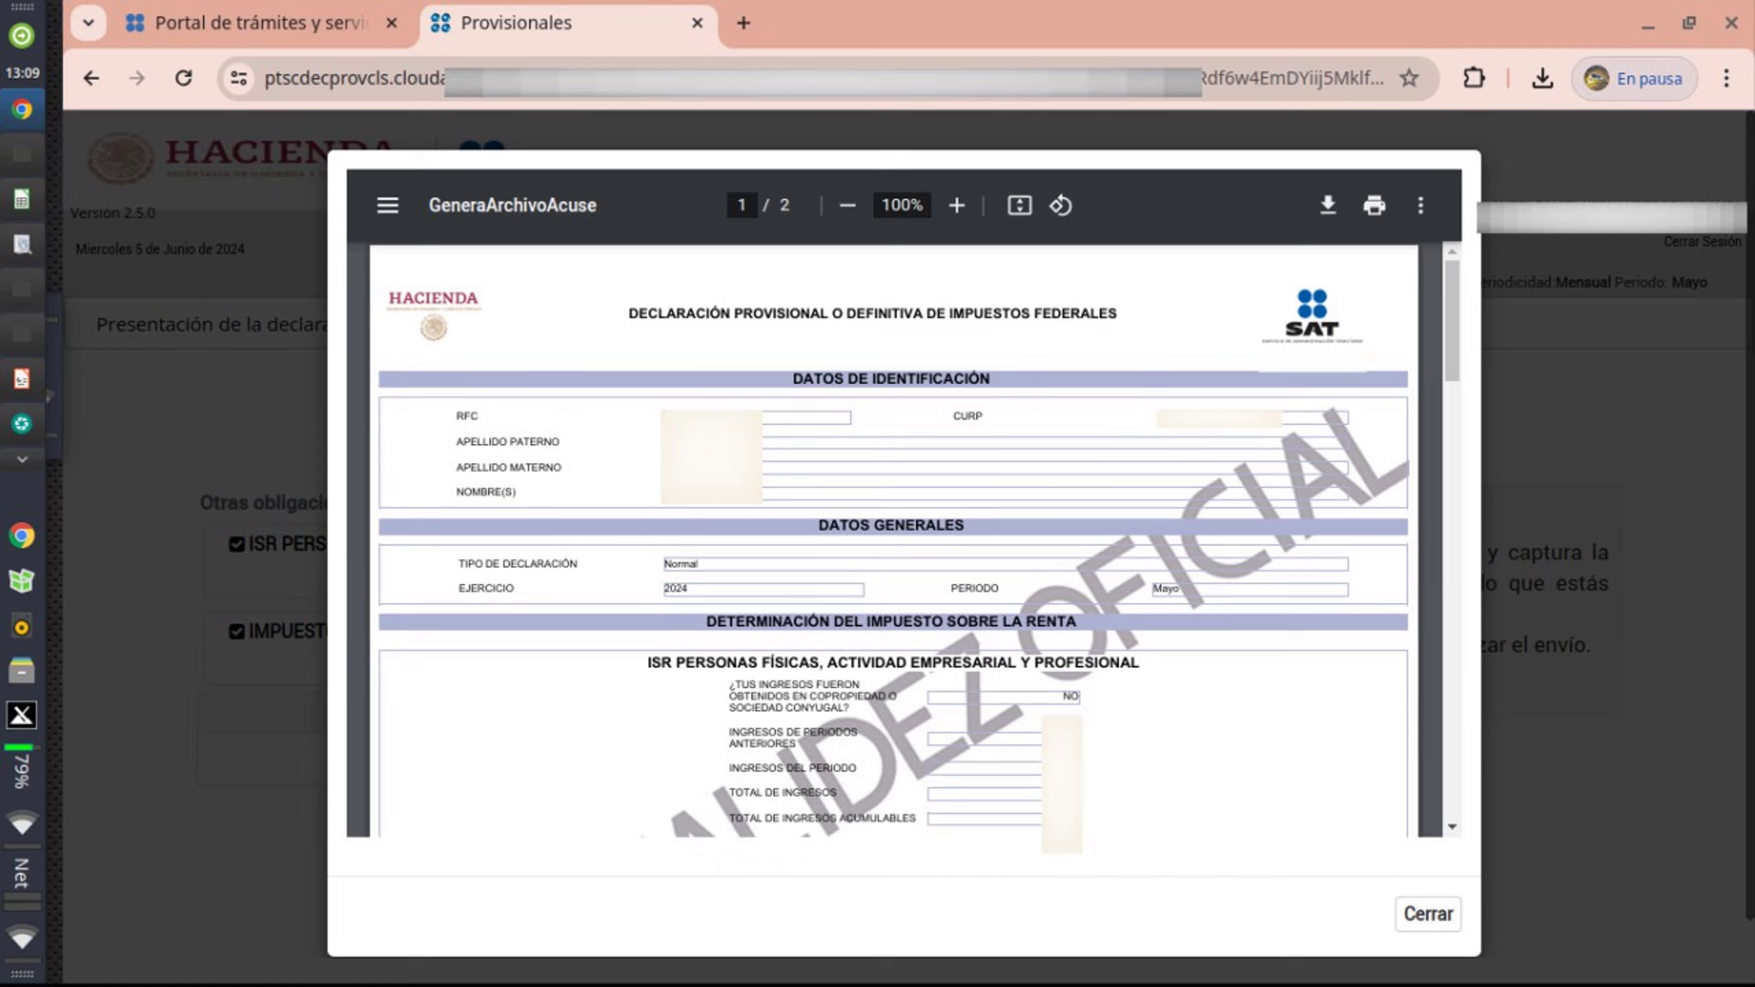
Download the preview PDF of the provisional declaration and close the preview
{"action": "left_click", "coordinate": [1330, 224]}
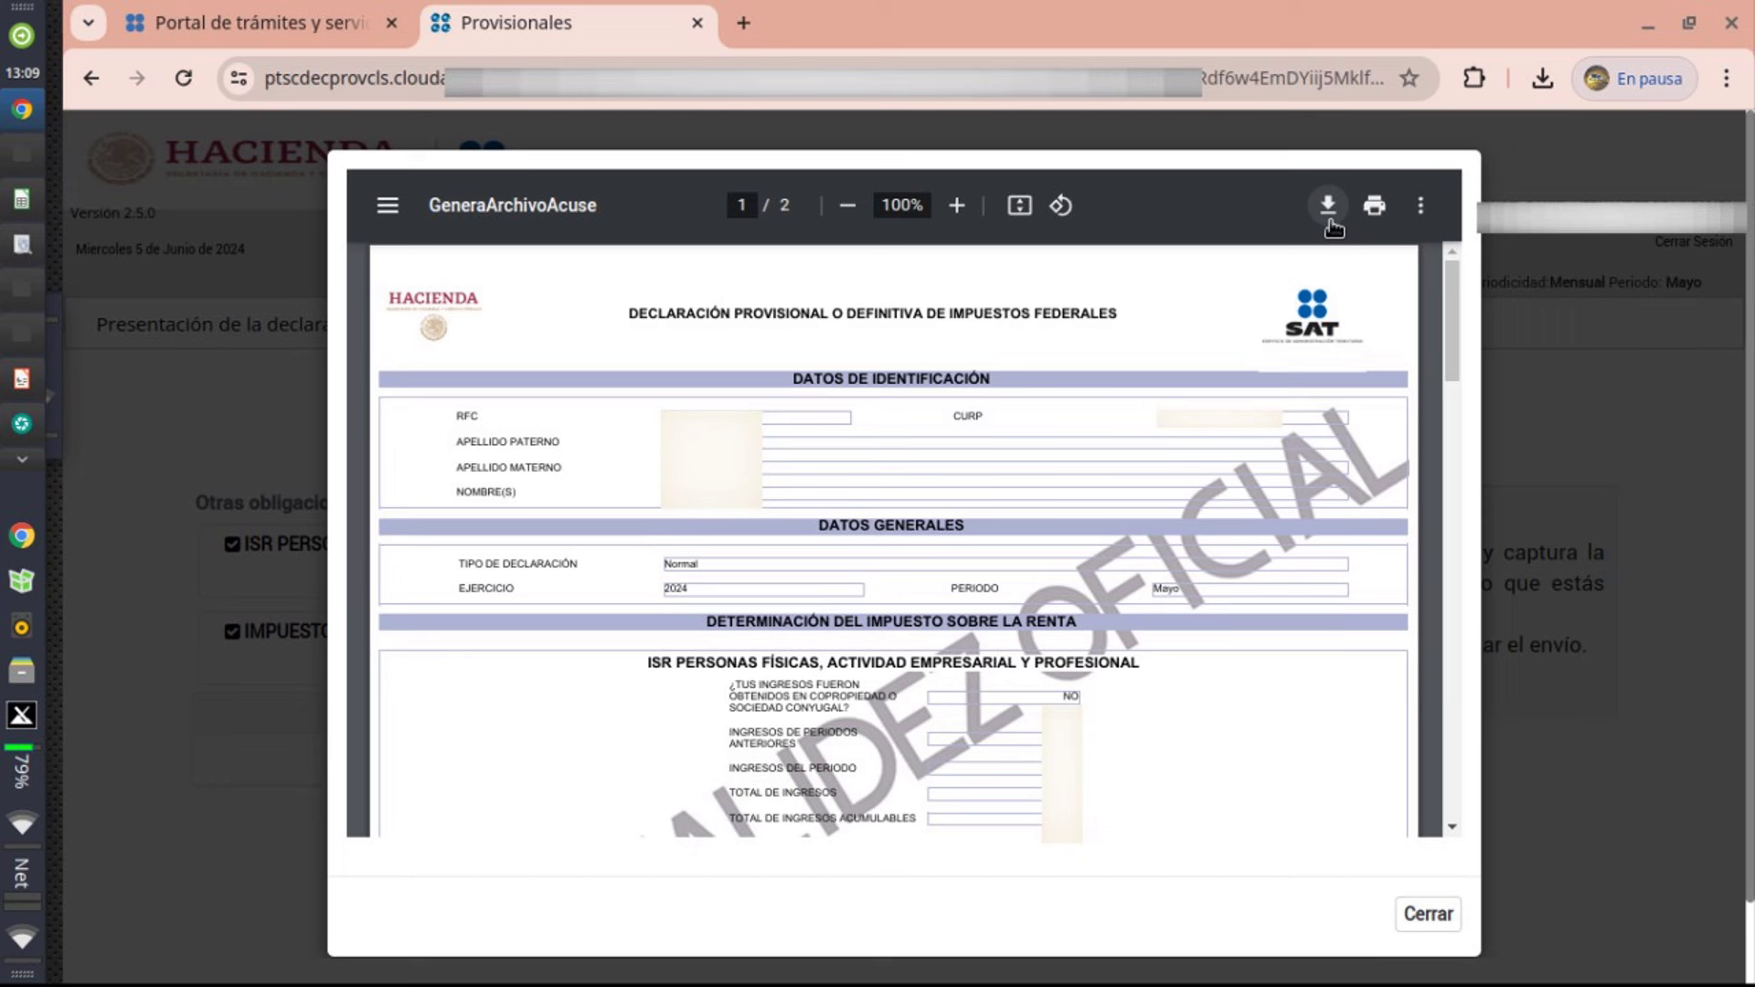
{"action": "left_click", "coordinate": [1329, 206]}
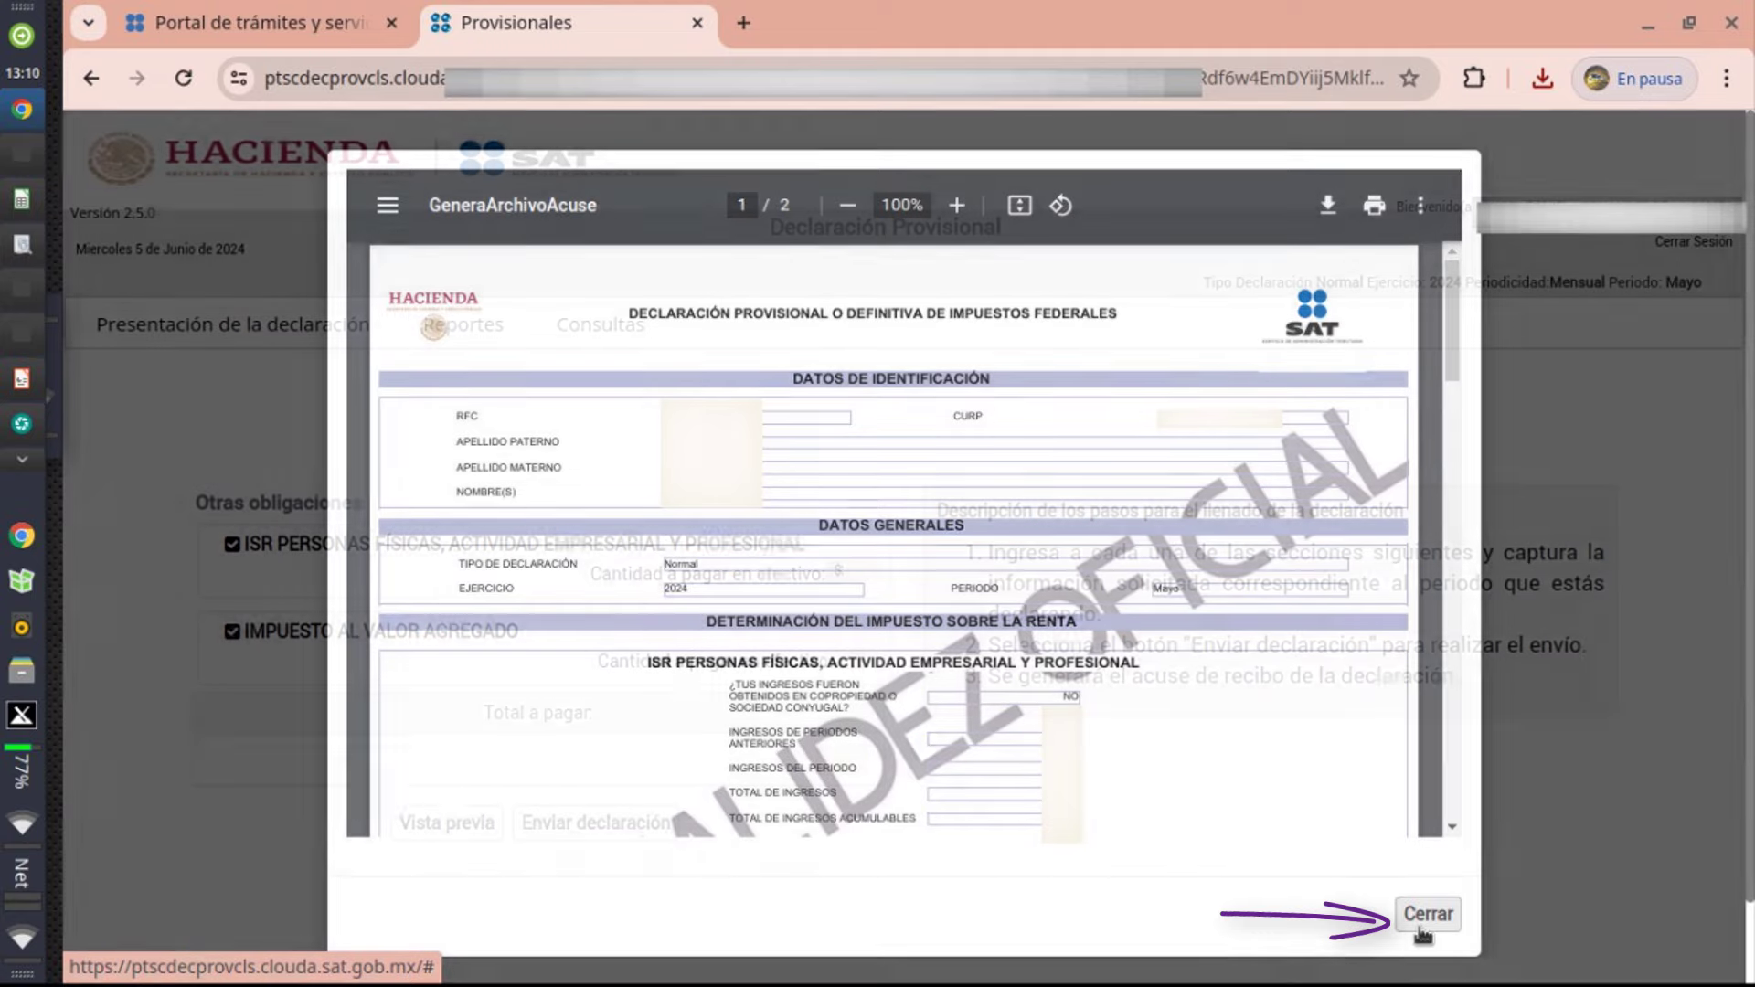
{"action": "left_click", "coordinate": [1421, 923]}
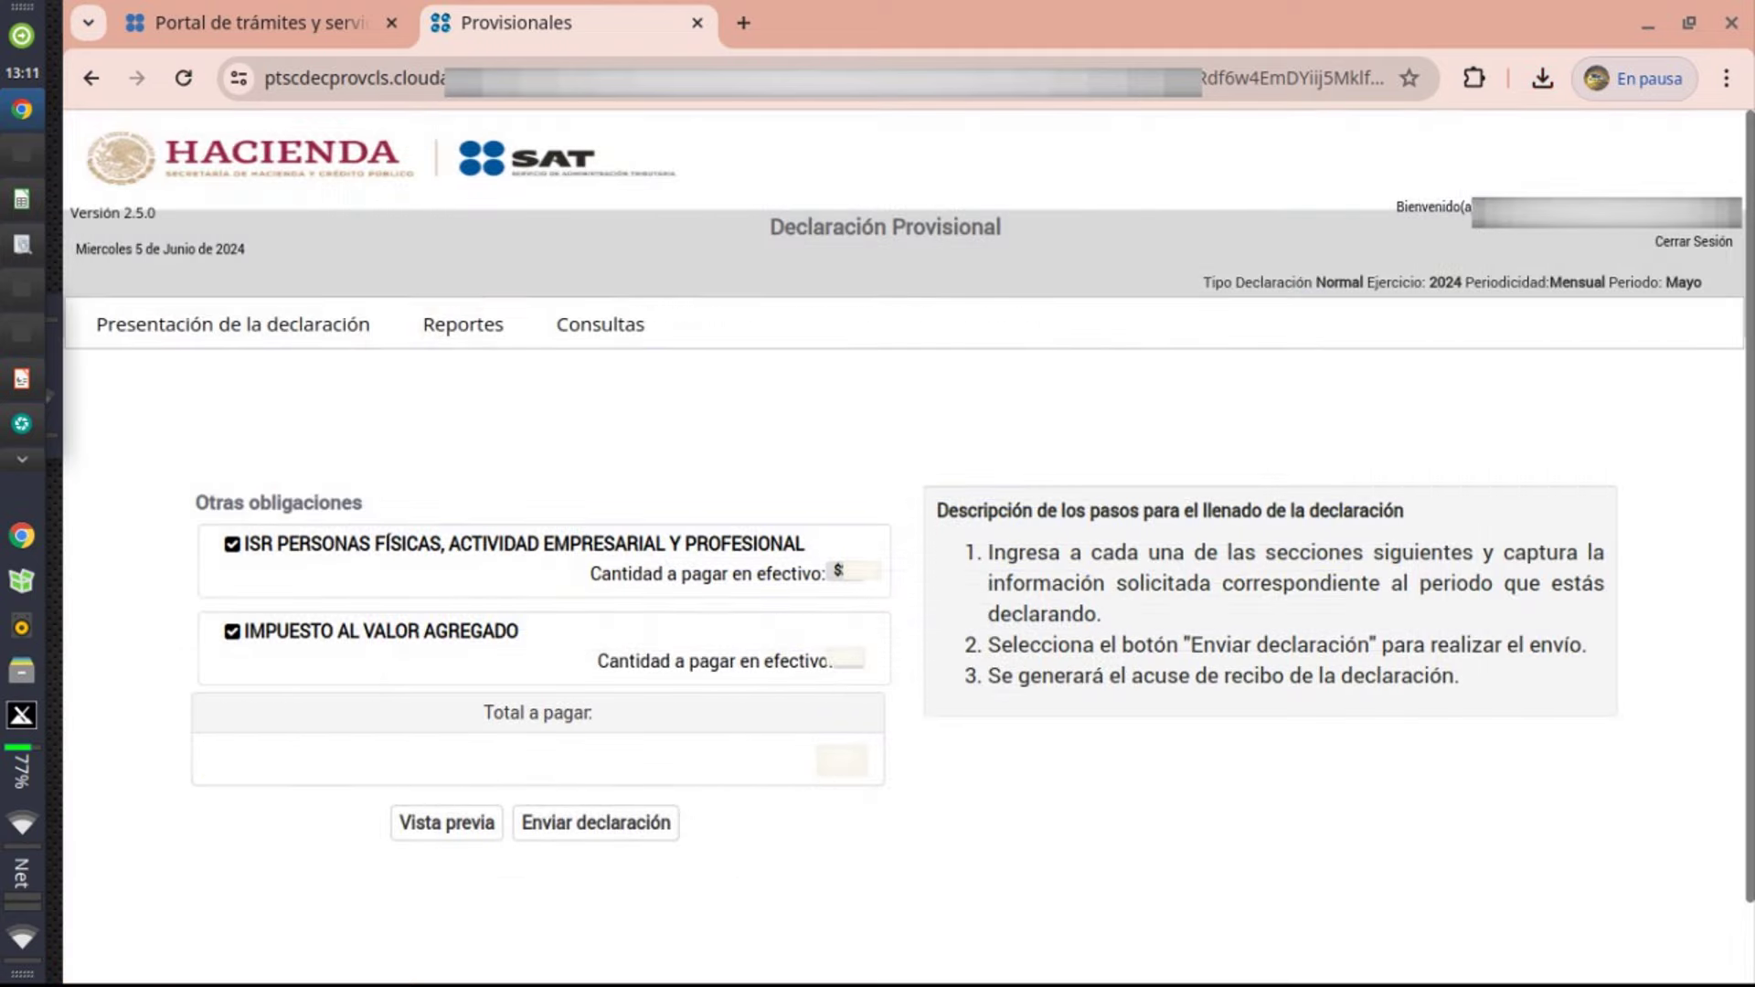
Submit the May 2024 declaration and agree to continue with the cash amount payable
{"action": "left_click", "coordinate": [596, 822]}
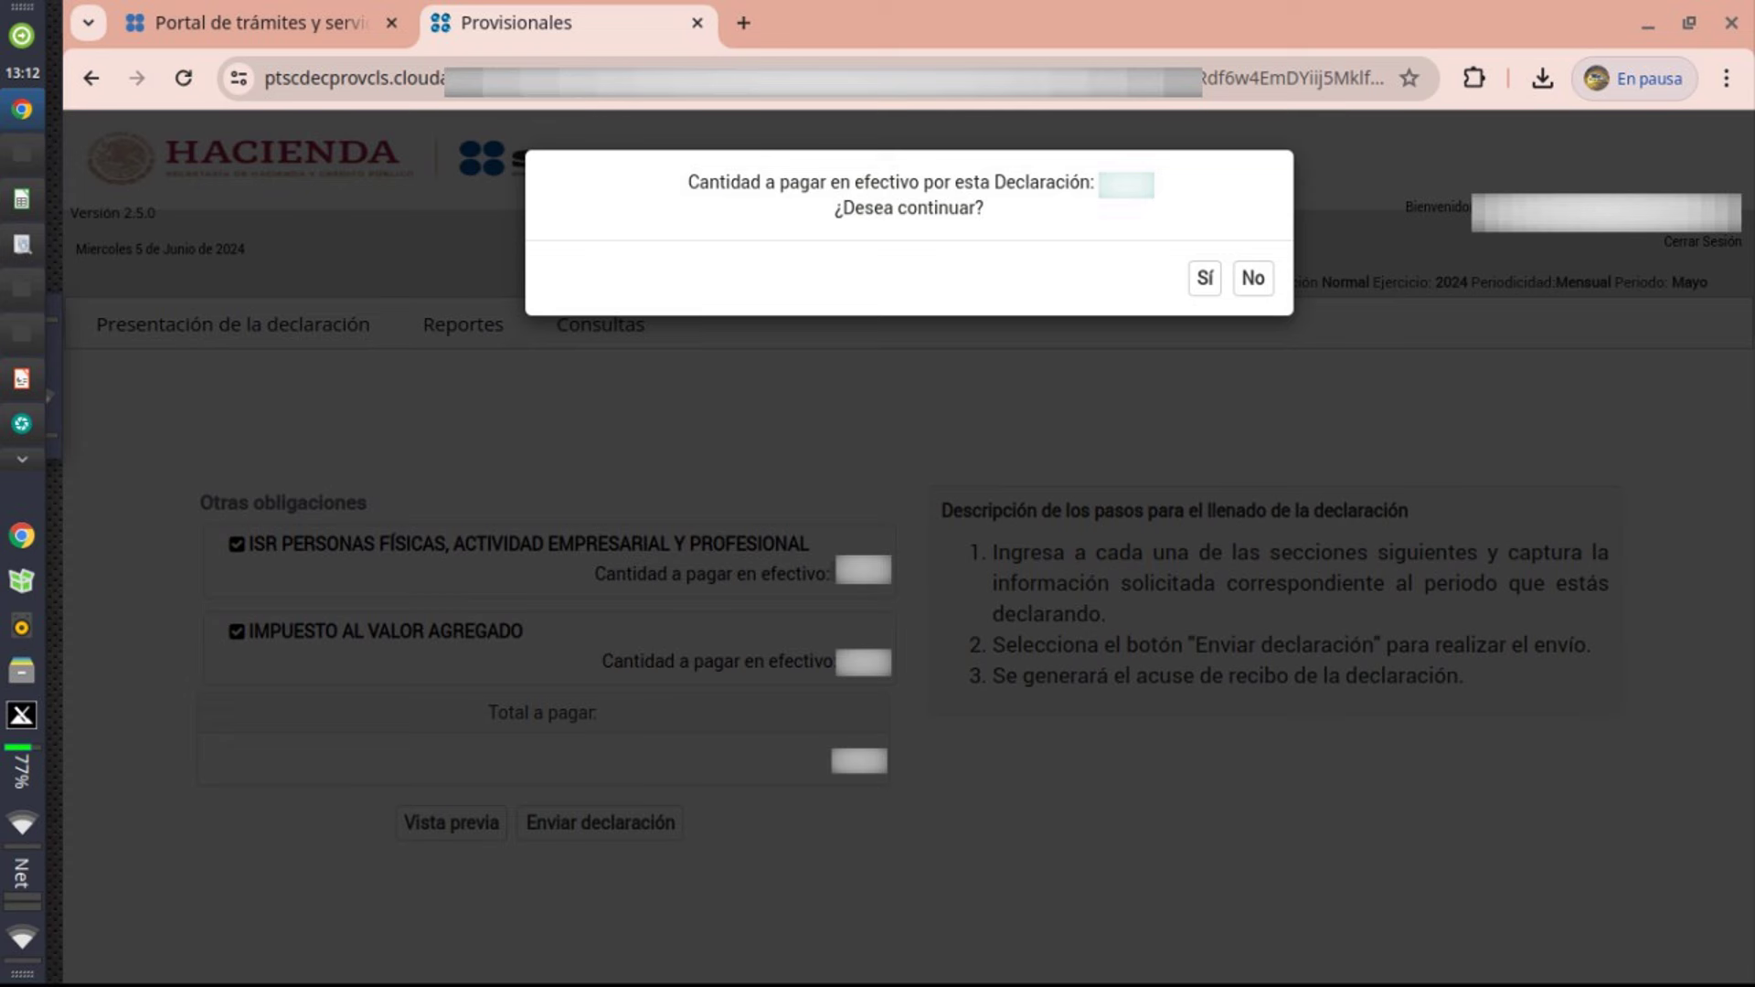
{"action": "left_click", "coordinate": [1206, 289]}
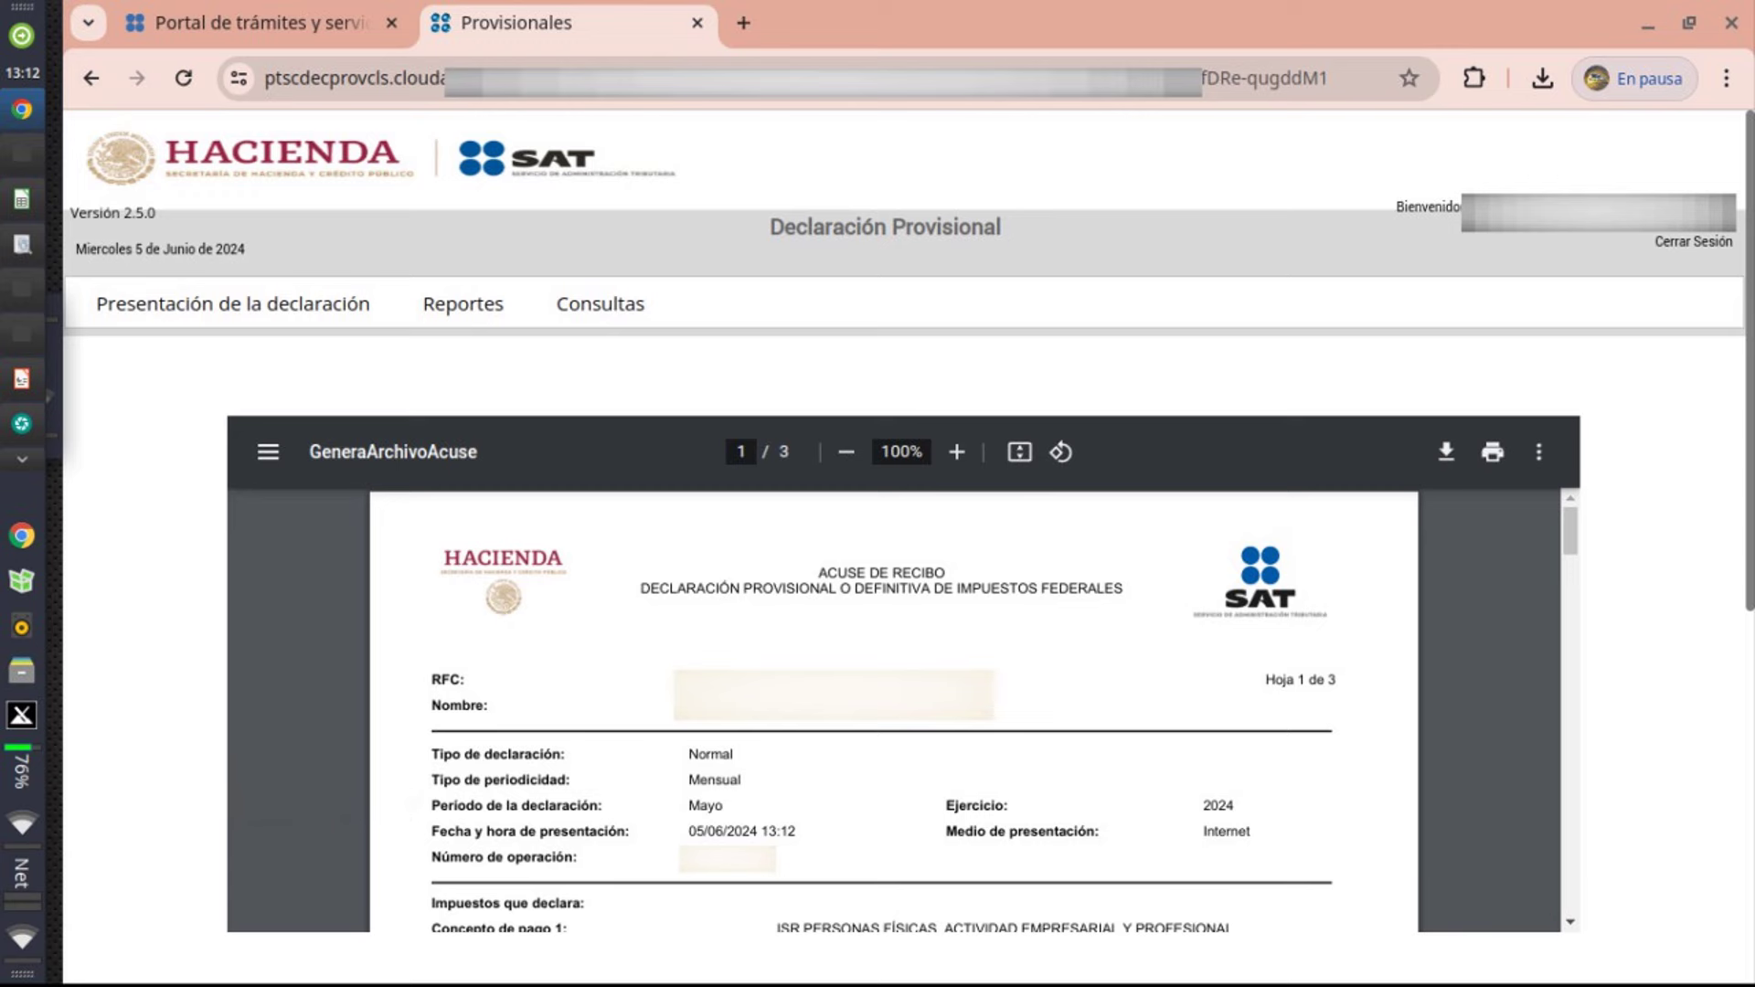
Download the declaration's acknowledgement of receipt with the payment capture line, and display the list of banks authorised for online payment
{"action": "left_click", "coordinate": [1448, 453]}
{"action": "left_click", "coordinate": [1448, 470]}
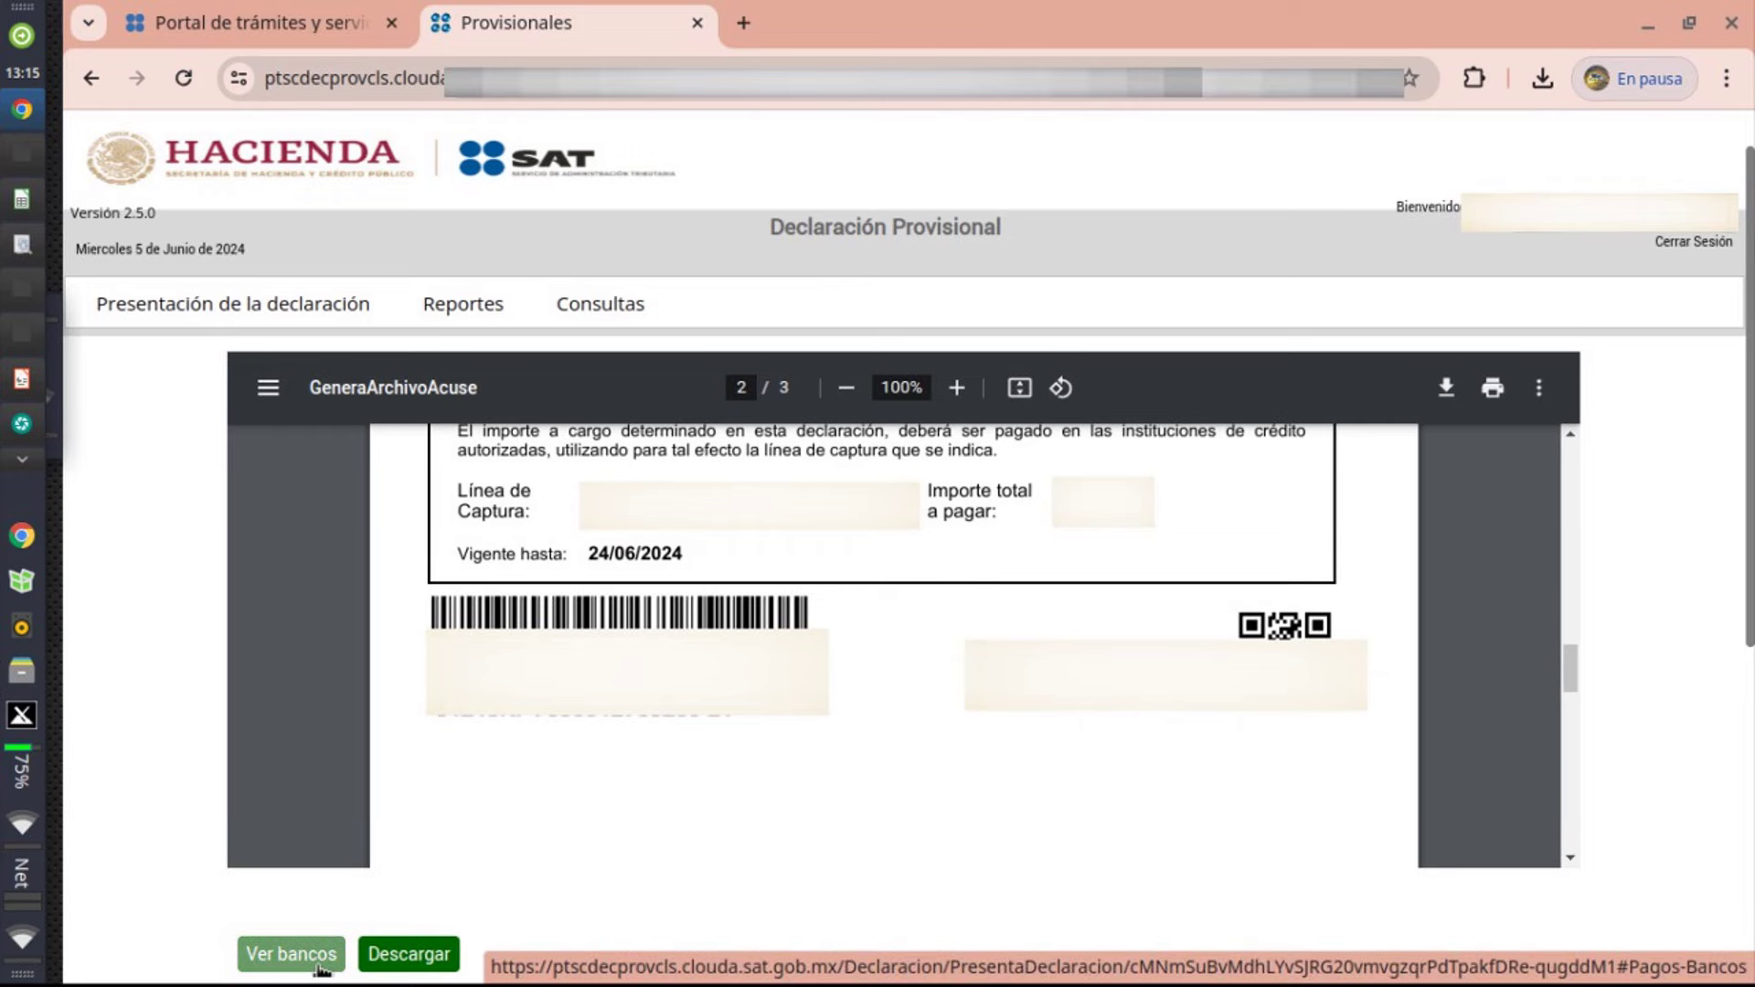
{"action": "left_click", "coordinate": [290, 954]}
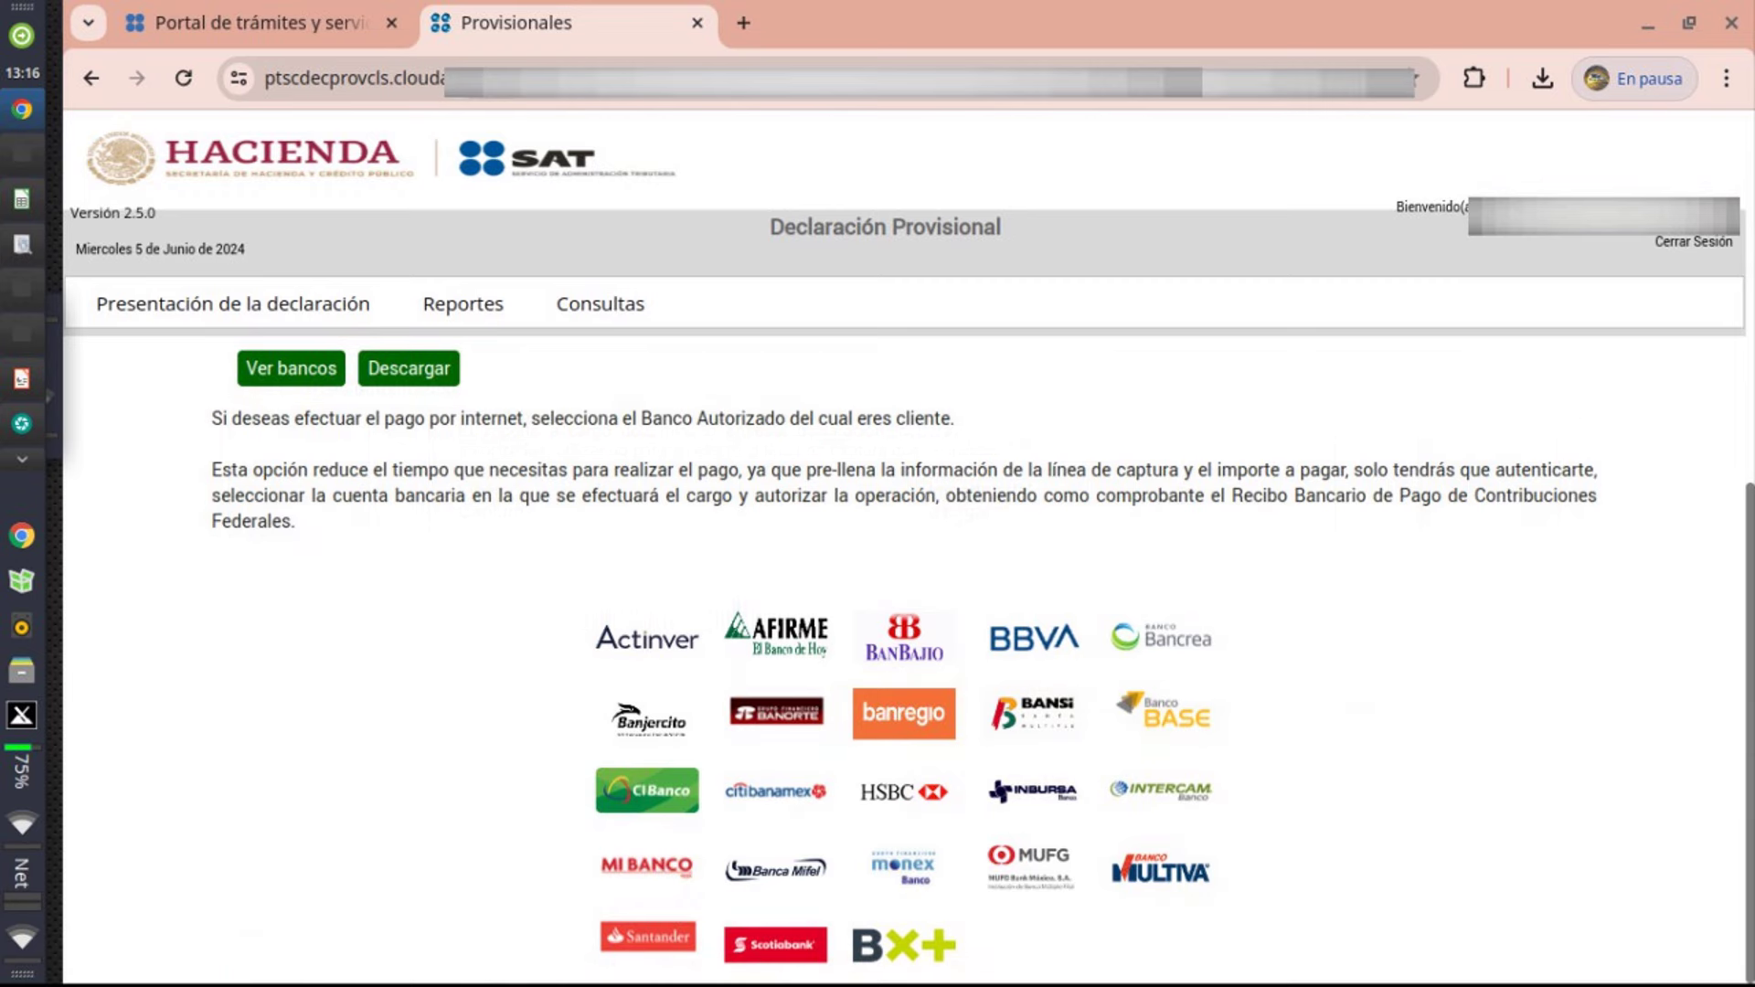